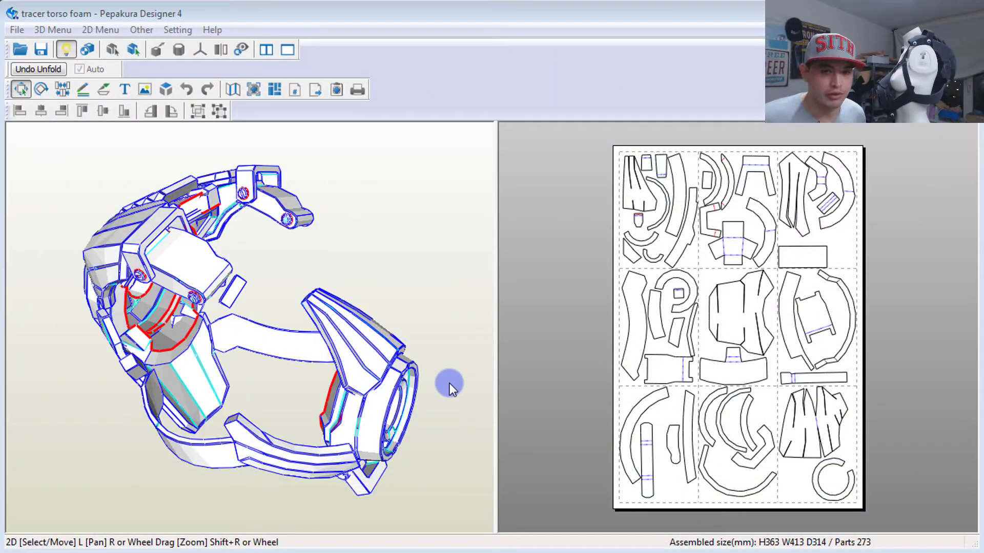
pyautogui.moveTo(369, 379); pyautogui.dragTo(273, 356)
pyautogui.moveTo(311, 174); pyautogui.dragTo(253, 287)
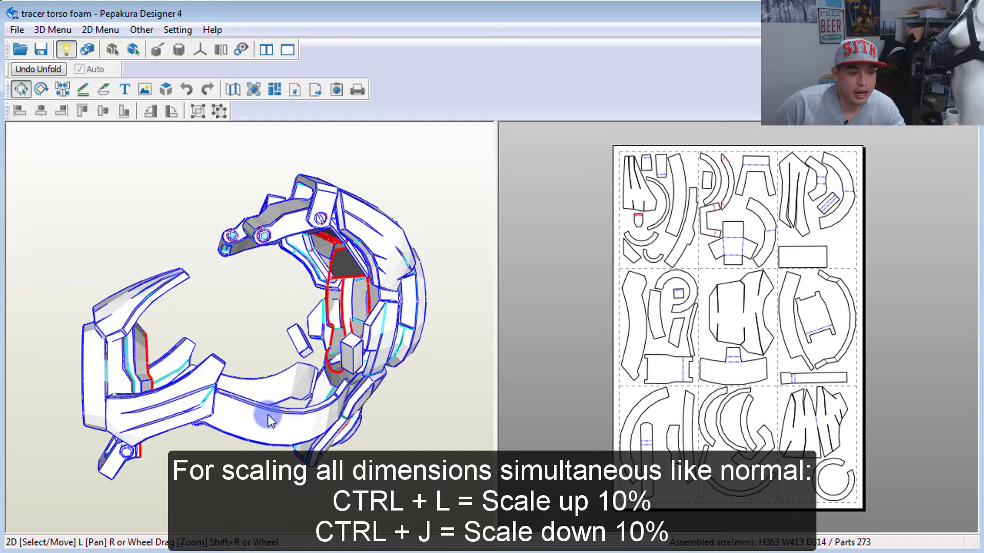
pyautogui.moveTo(294, 435); pyautogui.dragTo(265, 429)
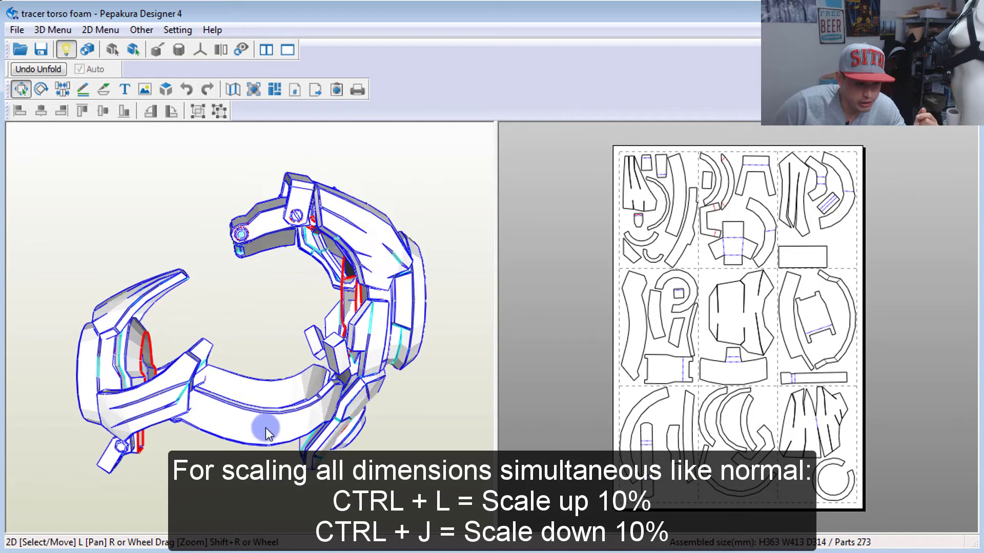
pyautogui.rightClick(419, 403)
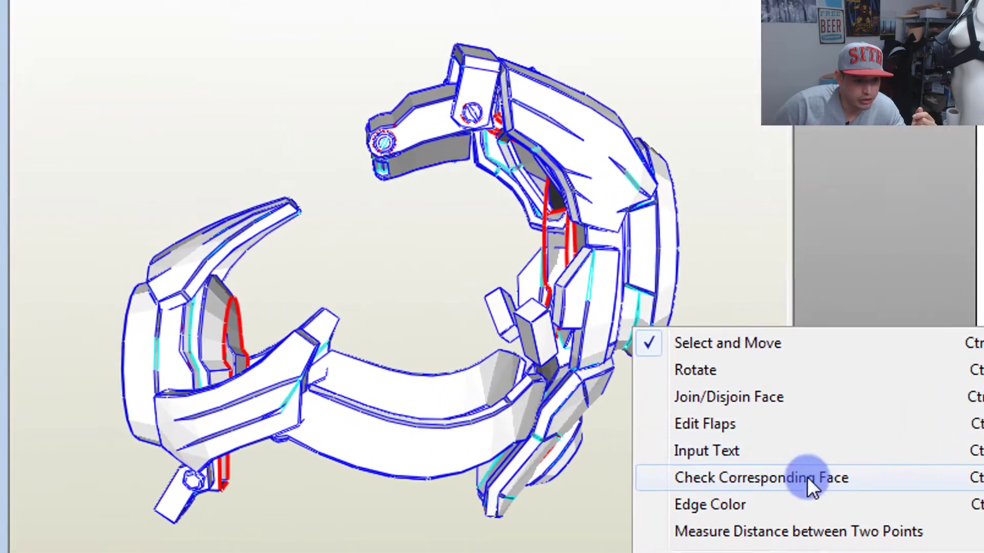
pyautogui.click(482, 361)
pyautogui.click(346, 433)
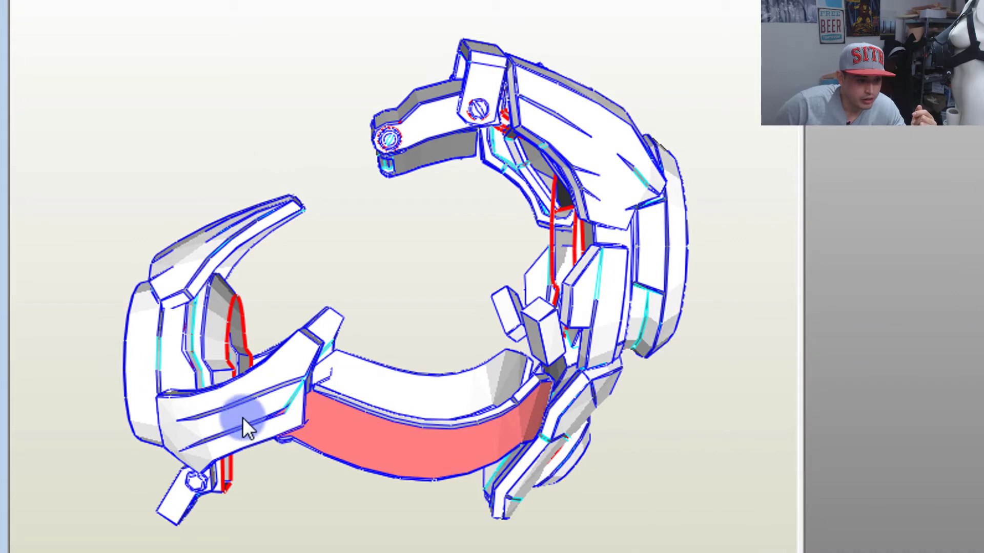
pyautogui.click(244, 418)
pyautogui.click(367, 438)
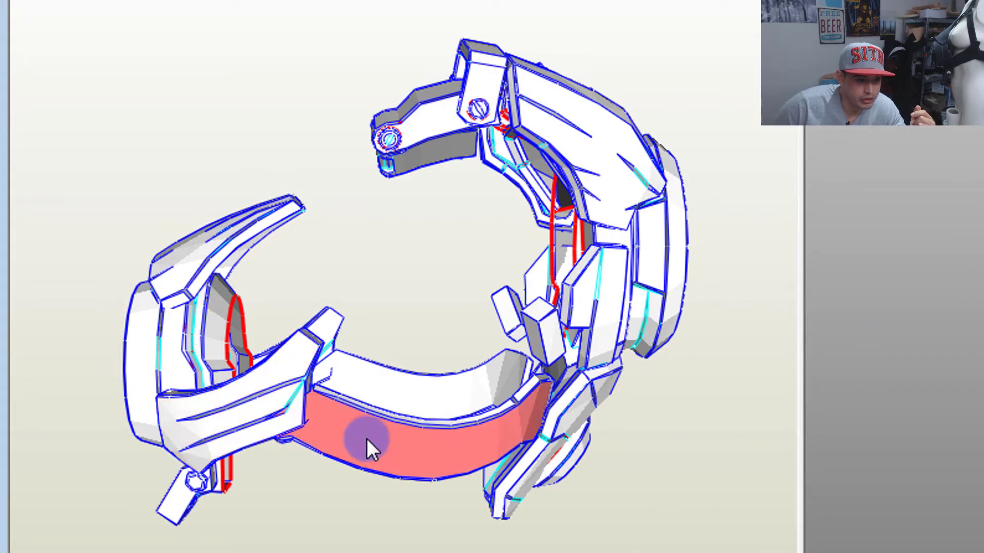
pyautogui.moveTo(257, 413); pyautogui.dragTo(543, 399)
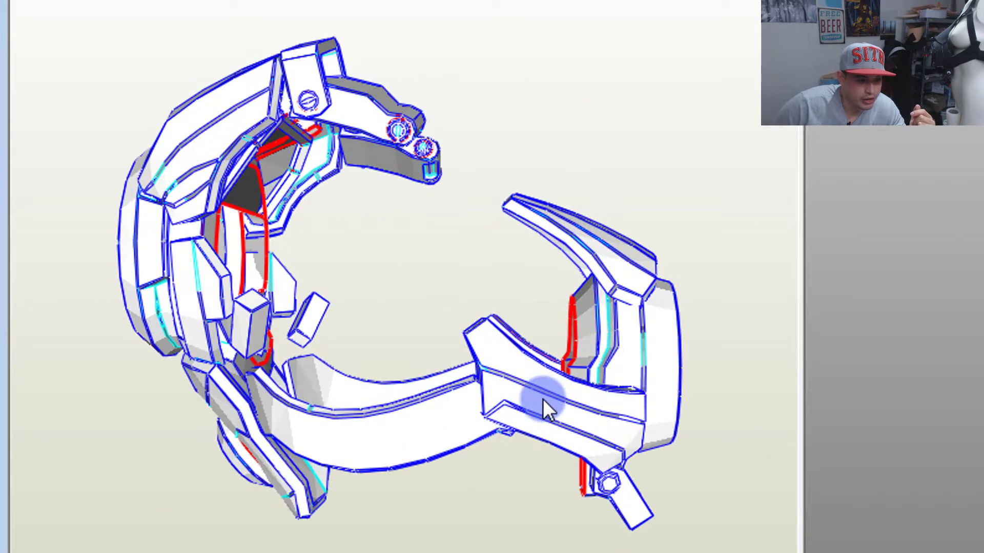
pyautogui.click(543, 399)
pyautogui.click(428, 423)
pyautogui.moveTo(480, 421); pyautogui.dragTo(338, 392)
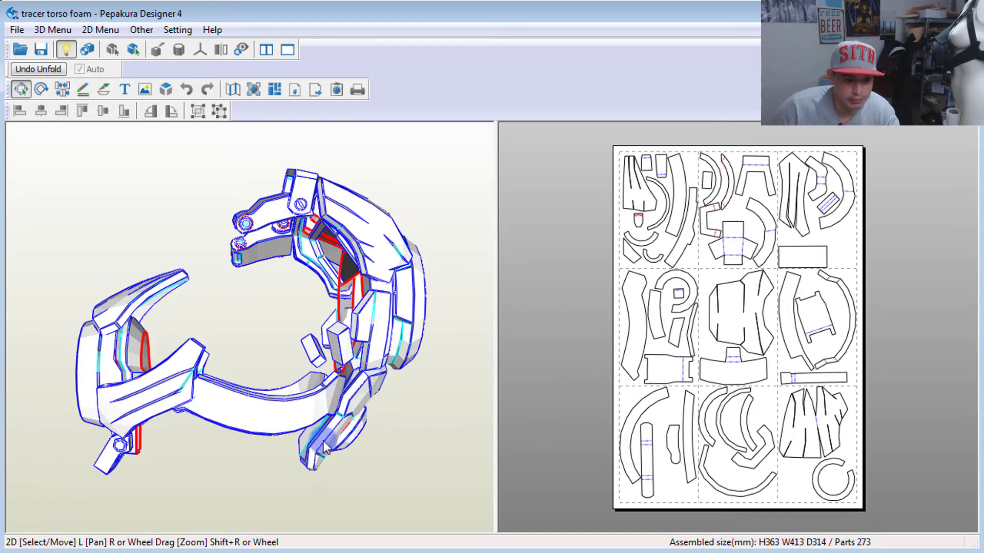
# - Find the abs band's piece in the pattern and zoom in on it
pyautogui.click(267, 423)
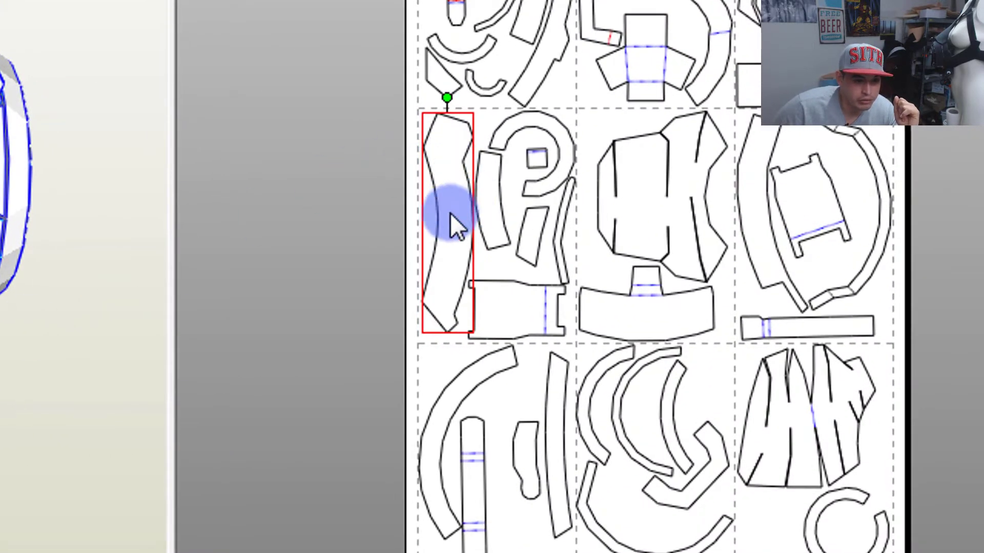
pyautogui.moveTo(450, 215)
pyautogui.mouseDown()
pyautogui.moveTo(438, 217)
pyautogui.moveTo(449, 214)
pyautogui.mouseUp()
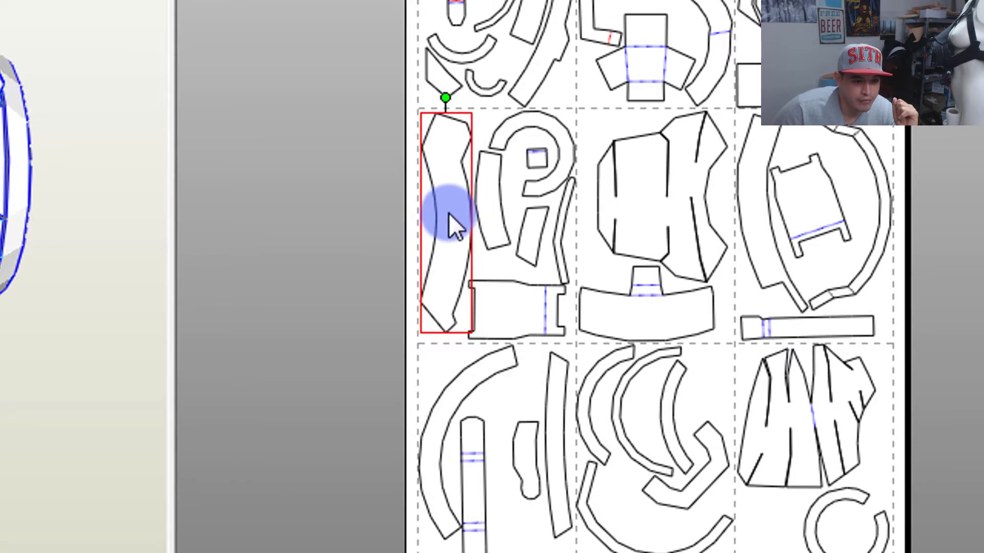
pyautogui.scroll(3, 274, 217)
pyautogui.moveTo(299, 214); pyautogui.dragTo(534, 250, button='right')
# - Split the abs strip at its middle edge with Join/Disjoin Face
pyautogui.rightClick(365, 232)
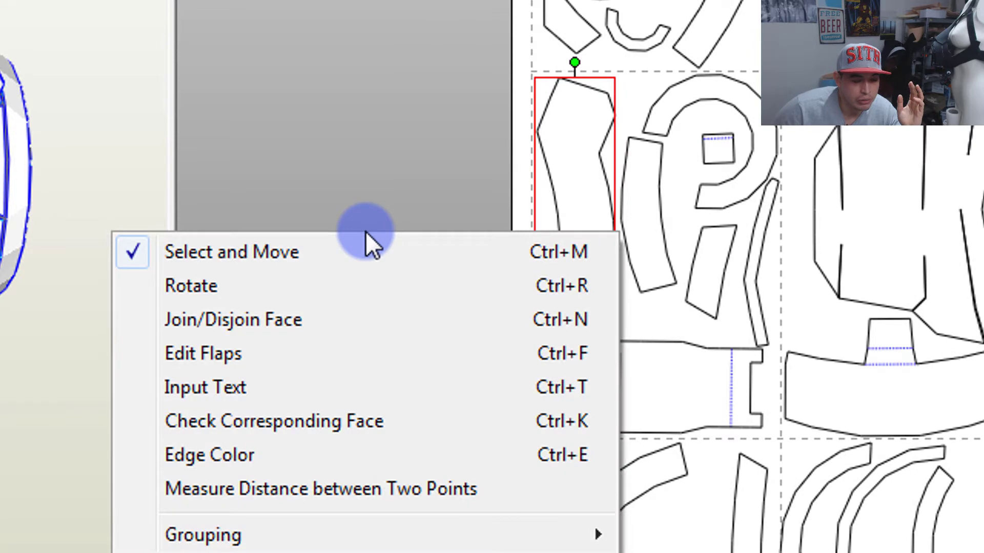
pyautogui.click(331, 320)
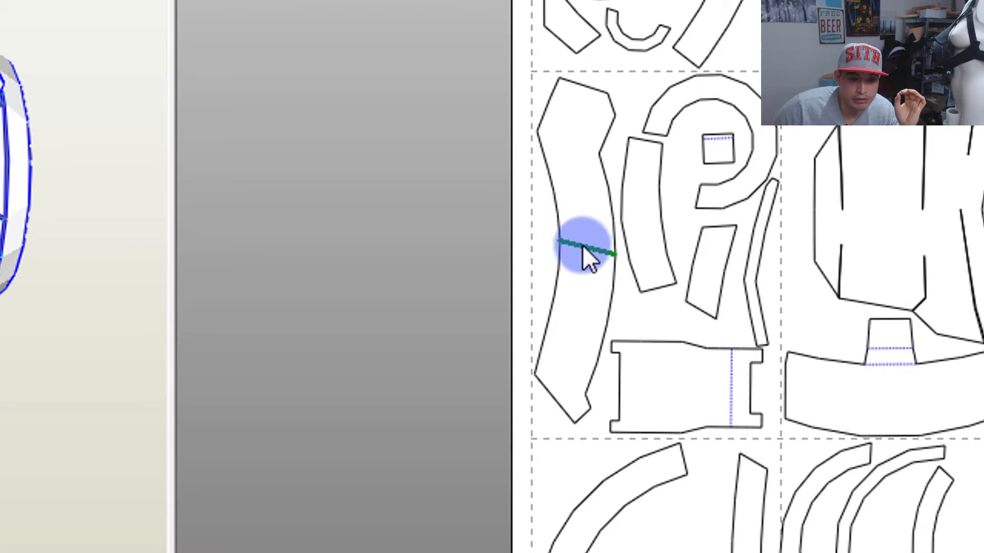
pyautogui.click(582, 243)
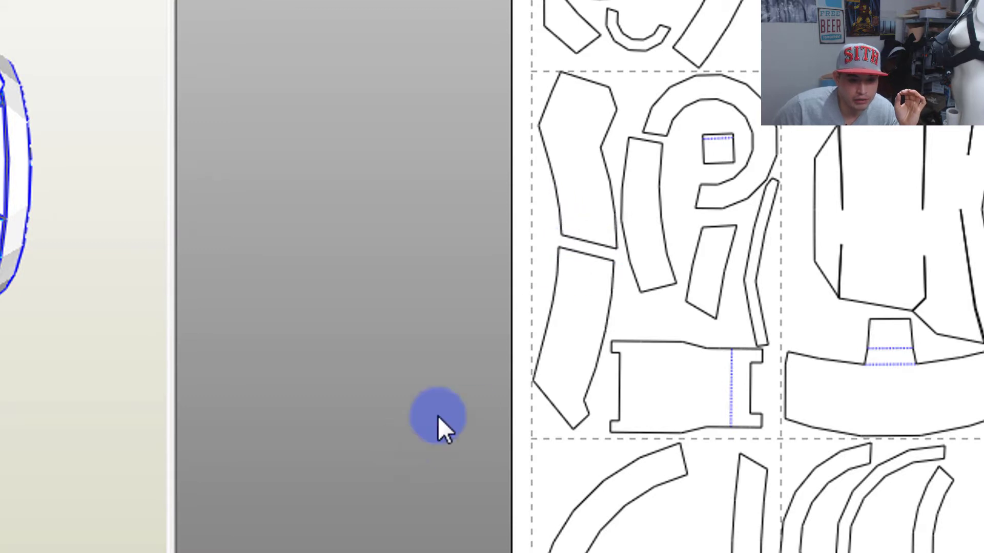
# - Move the six neighbouring pieces (strips, ring, square, quadrilateral, I-shape) onto the next page
pyautogui.rightClick(536, 260)
pyautogui.click(538, 261)
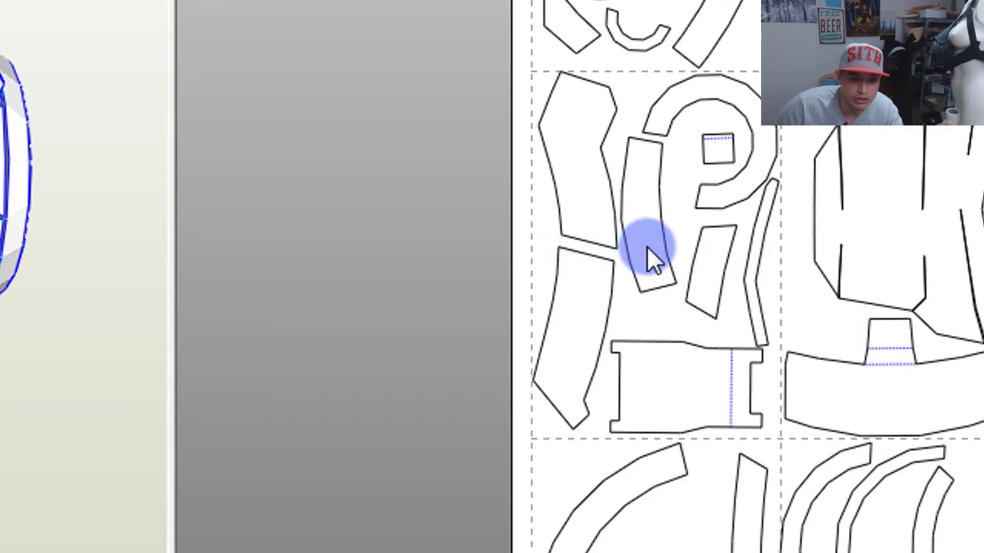
pyautogui.moveTo(646, 247); pyautogui.dragTo(907, 179)
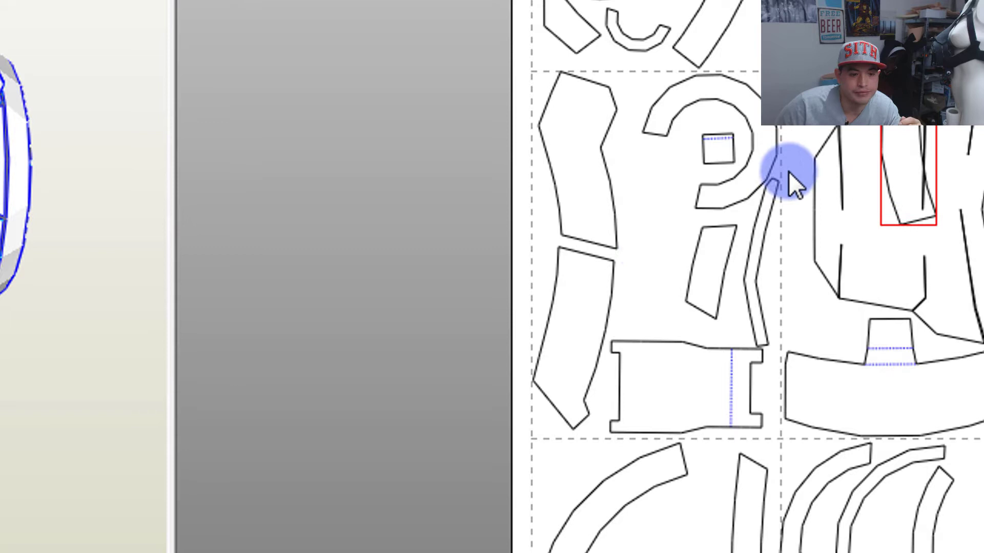
pyautogui.moveTo(788, 171); pyautogui.dragTo(931, 161)
pyautogui.moveTo(732, 154); pyautogui.dragTo(857, 150)
pyautogui.moveTo(703, 260); pyautogui.dragTo(856, 167)
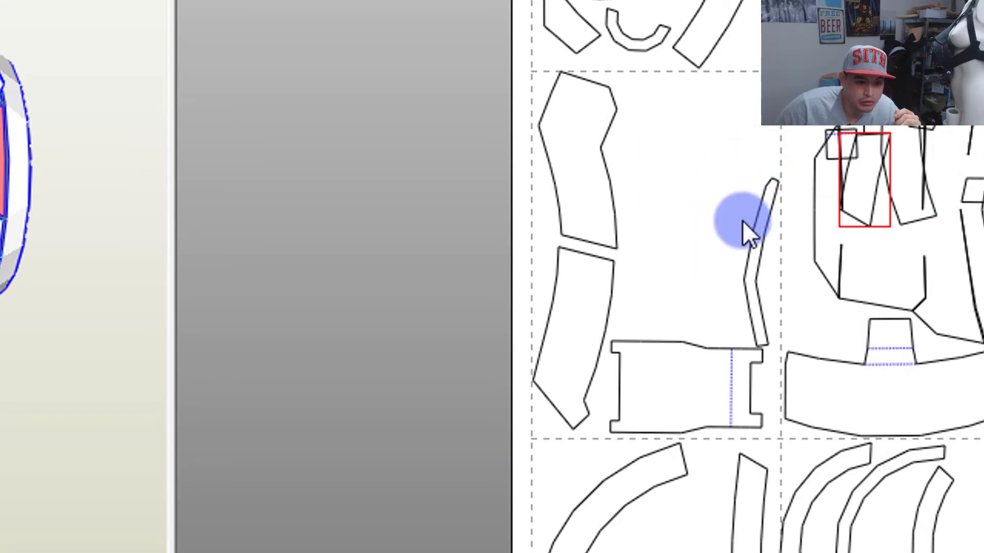
pyautogui.moveTo(746, 226); pyautogui.dragTo(979, 177)
pyautogui.moveTo(738, 333); pyautogui.dragTo(981, 171)
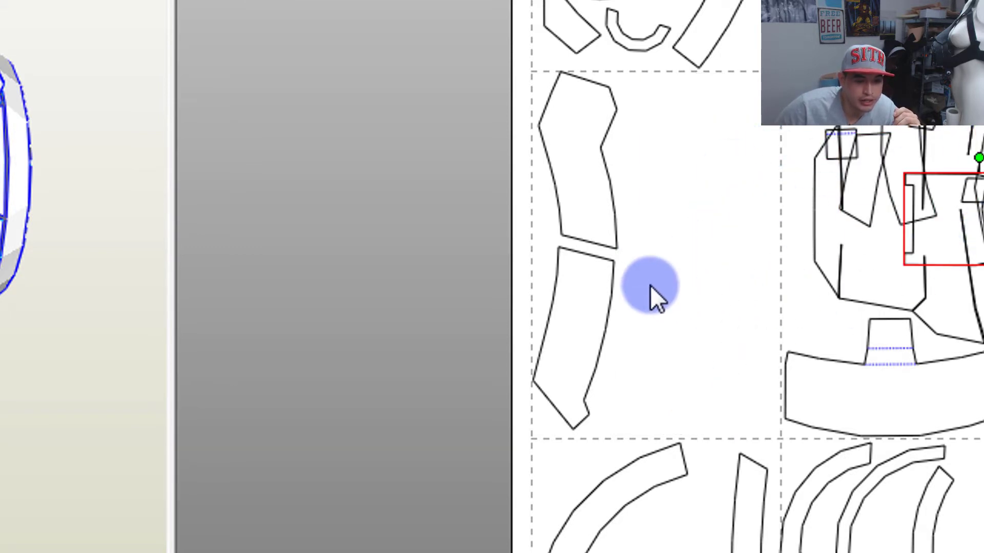
# - Spread the two abs halves apart, lower half down and upper half up
pyautogui.moveTo(592, 310); pyautogui.dragTo(625, 339)
pyautogui.moveTo(591, 199); pyautogui.dragTo(626, 187)
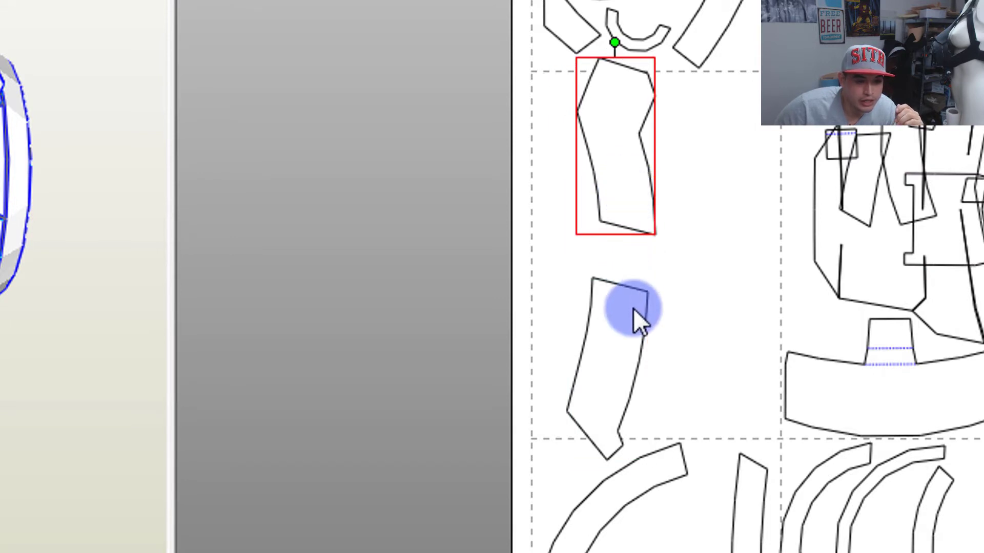
pyautogui.moveTo(632, 309); pyautogui.dragTo(638, 331)
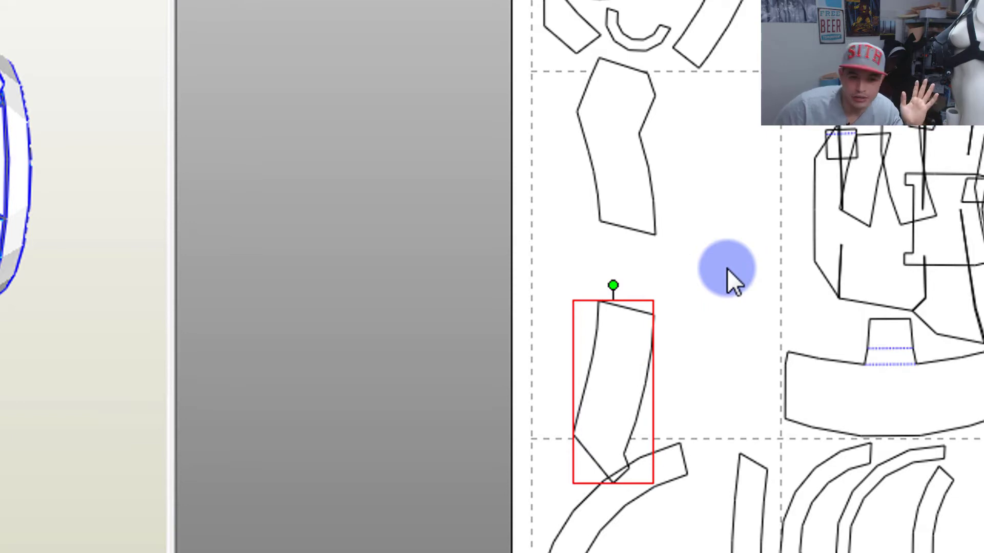
pyautogui.moveTo(623, 179); pyautogui.dragTo(625, 164)
pyautogui.click(641, 347)
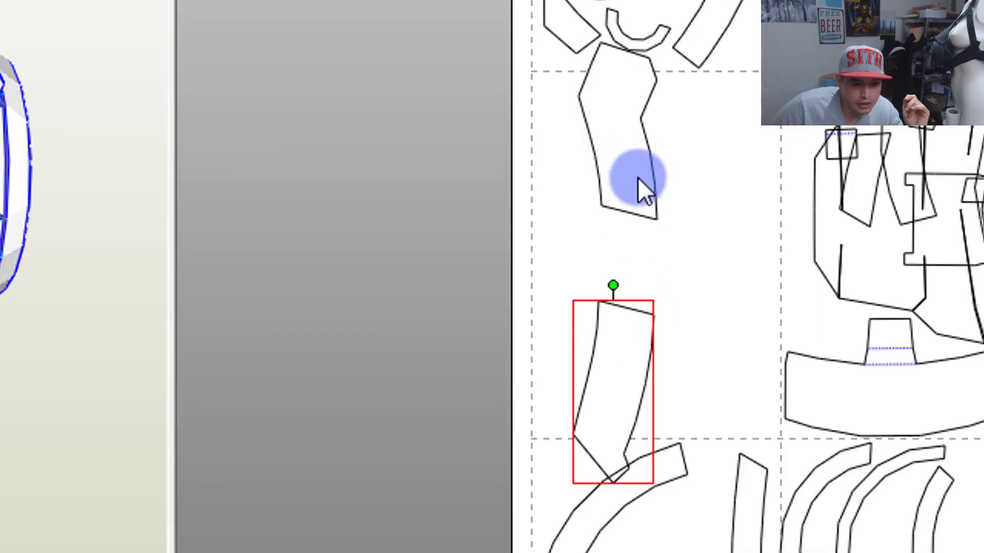
pyautogui.click(733, 202)
pyautogui.rightClick(727, 229)
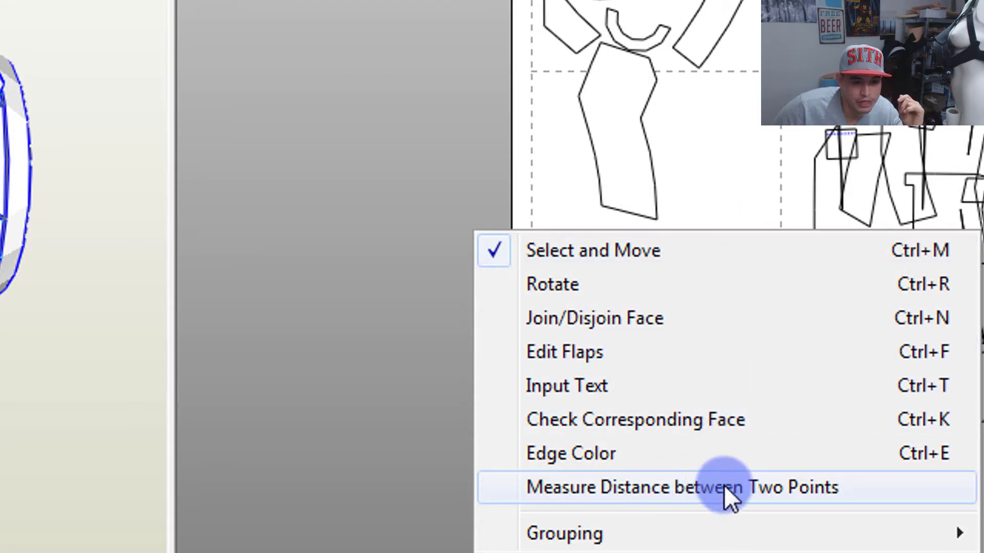
pyautogui.click(819, 487)
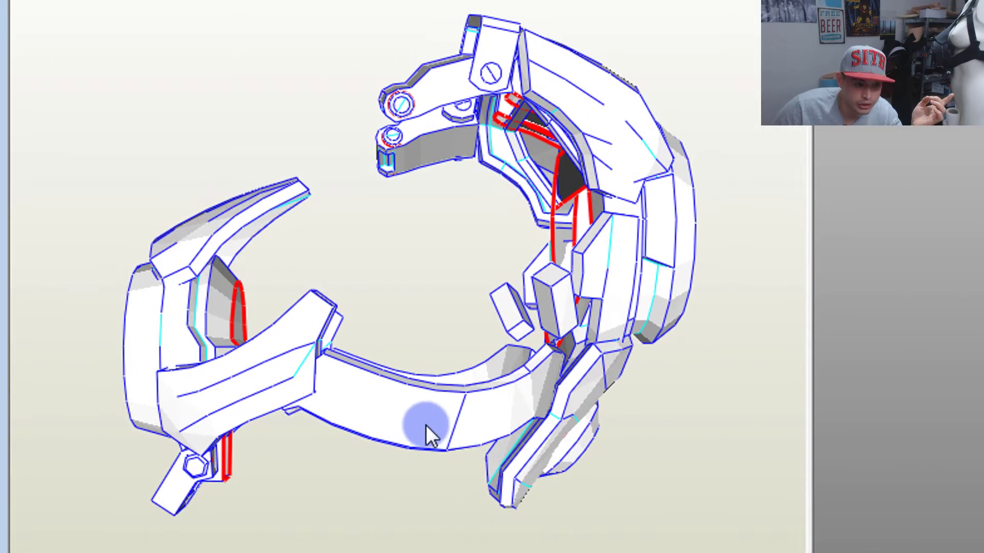
pyautogui.moveTo(426, 432)
pyautogui.mouseDown()
pyautogui.moveTo(462, 413)
pyautogui.moveTo(478, 446)
pyautogui.moveTo(456, 431)
pyautogui.moveTo(398, 291)
pyautogui.moveTo(292, 413)
pyautogui.moveTo(251, 437)
pyautogui.mouseUp()
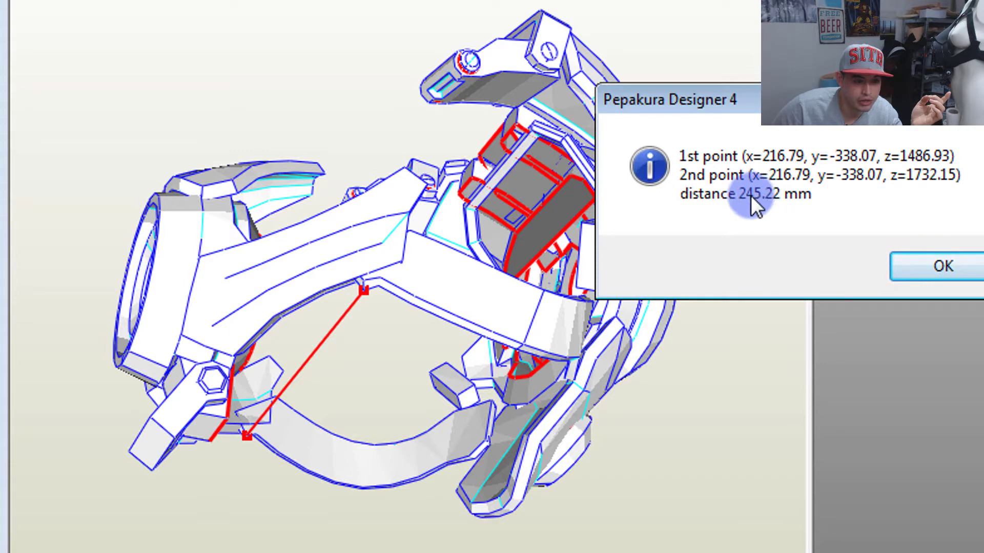
pyautogui.click(910, 266)
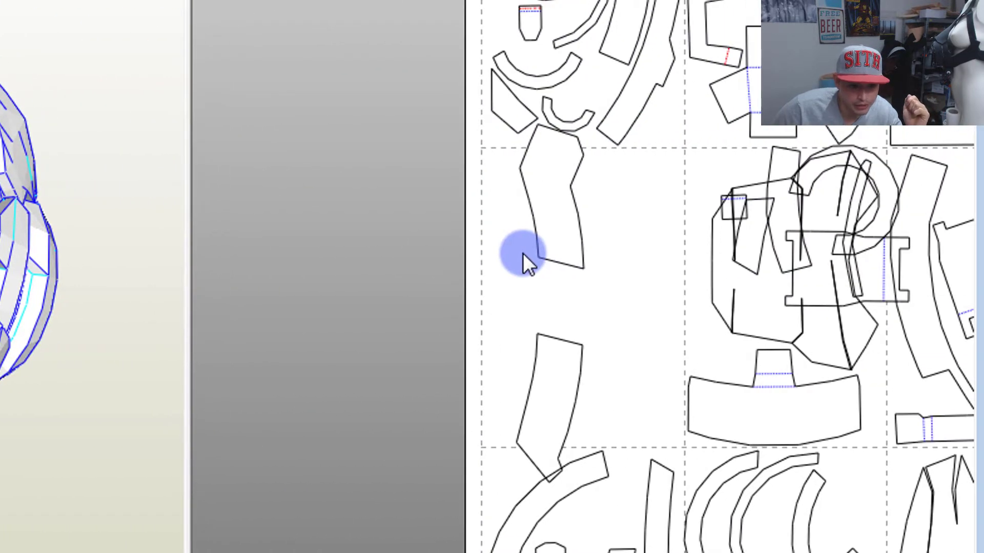
pyautogui.click(583, 268)
pyautogui.click(583, 345)
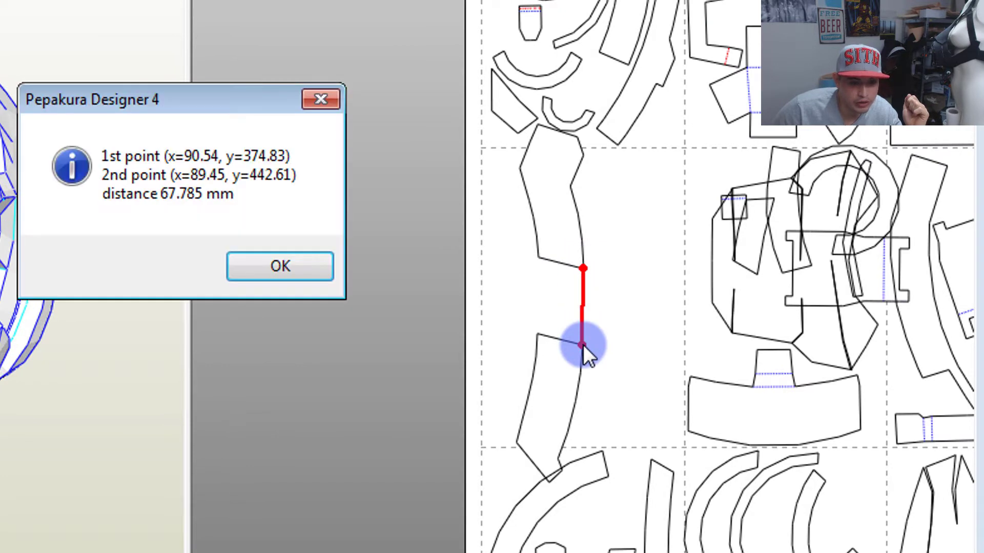
pyautogui.click(287, 272)
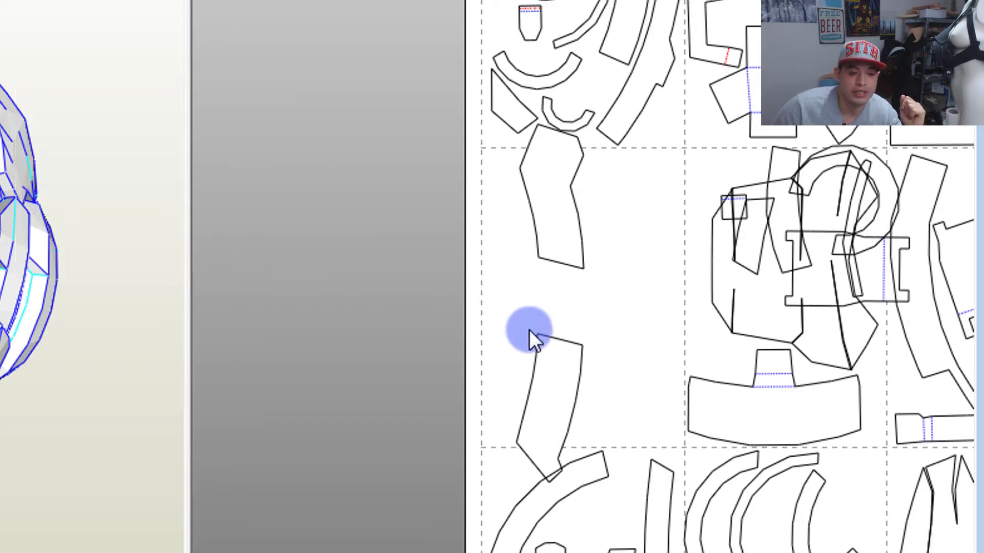
# - Nudge the lower abs half down and measure the gap between the pieces' corners
pyautogui.rightClick(537, 284)
pyautogui.click(543, 291)
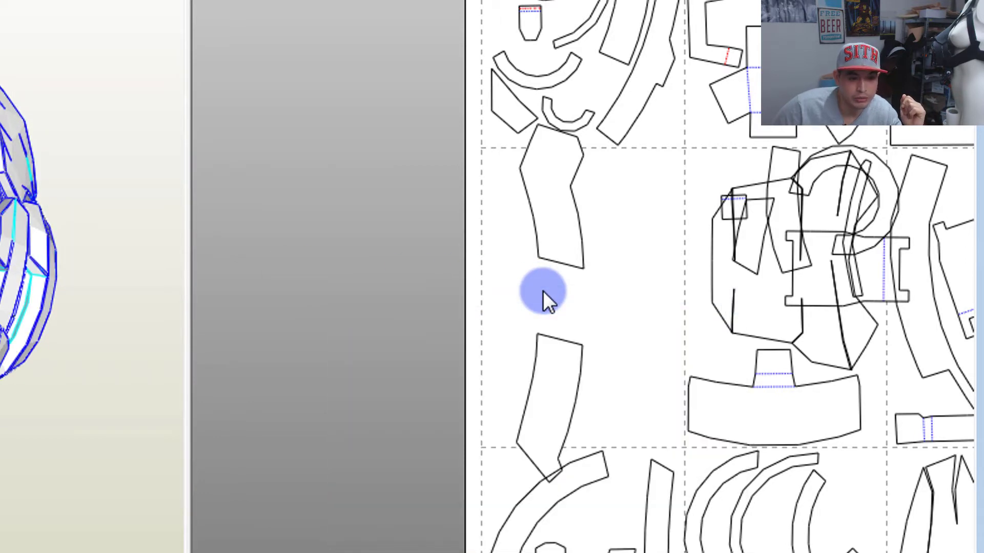
pyautogui.moveTo(558, 370); pyautogui.dragTo(561, 386)
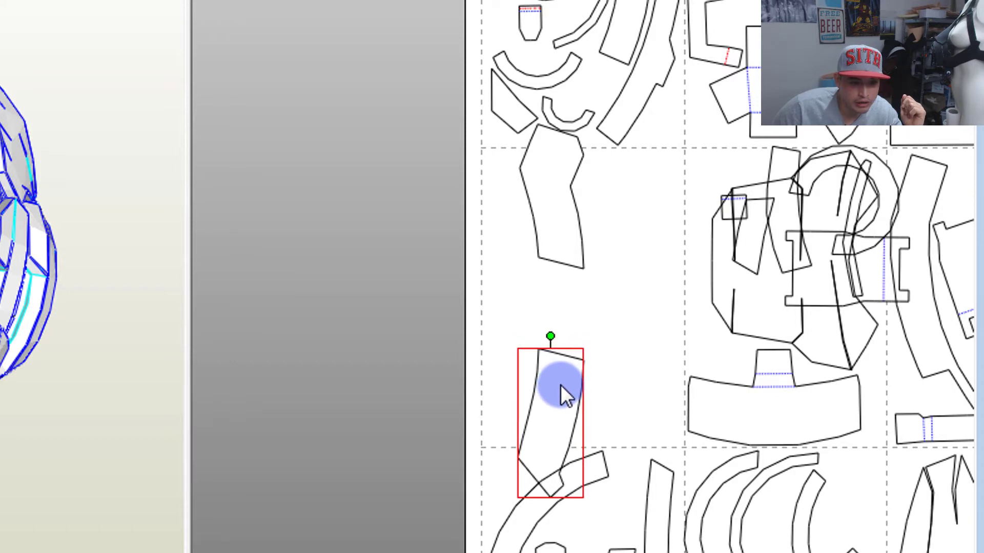
pyautogui.rightClick(618, 346)
pyautogui.click(622, 550)
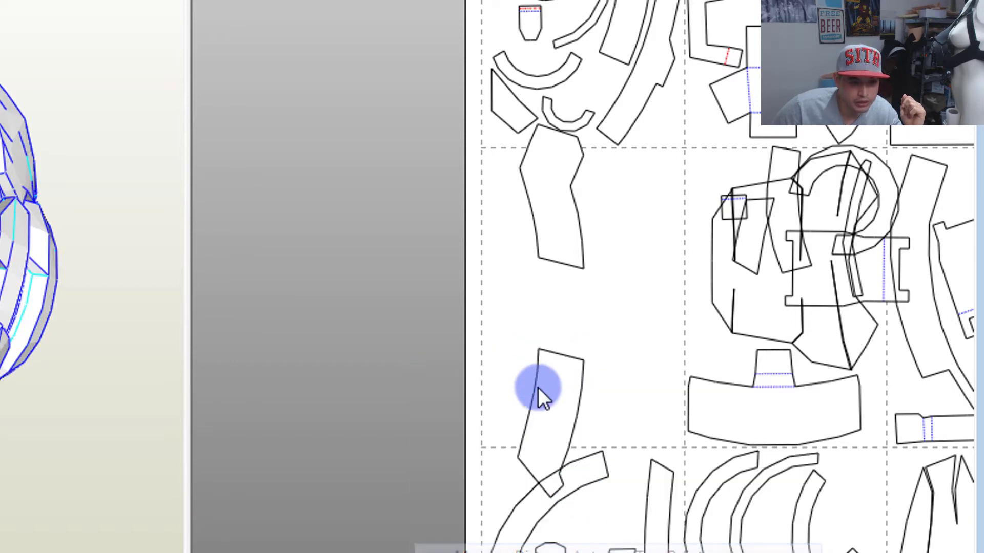
pyautogui.click(582, 360)
pyautogui.click(582, 266)
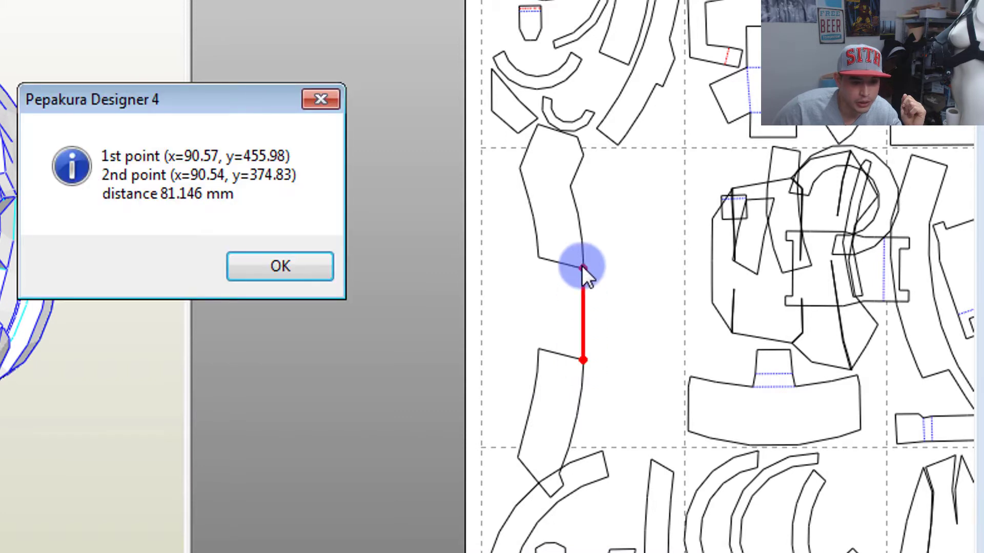
pyautogui.click(297, 272)
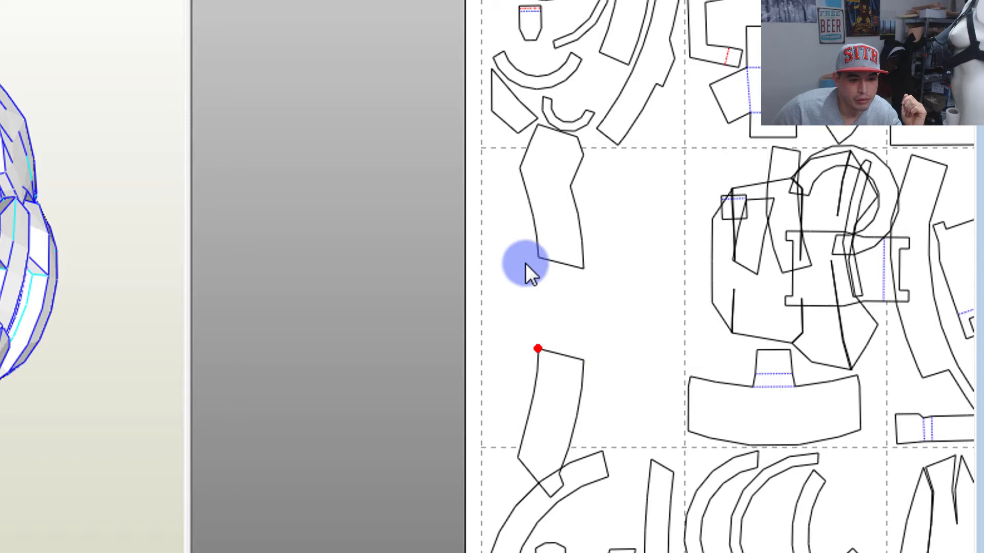
pyautogui.click(538, 259)
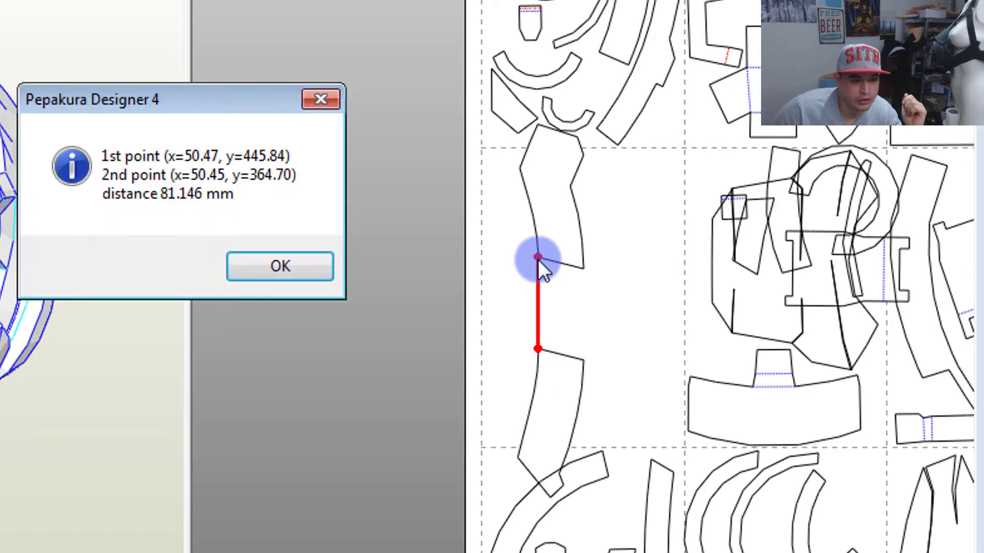
pyautogui.click(287, 272)
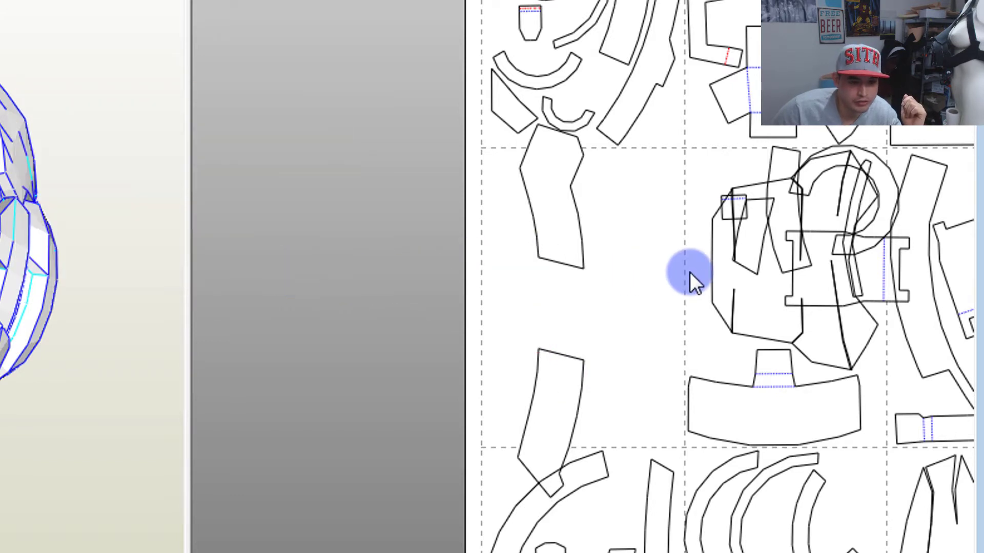
# - Select the upper and lower pattern pieces in turn to check them
pyautogui.rightClick(647, 239)
pyautogui.click(647, 251)
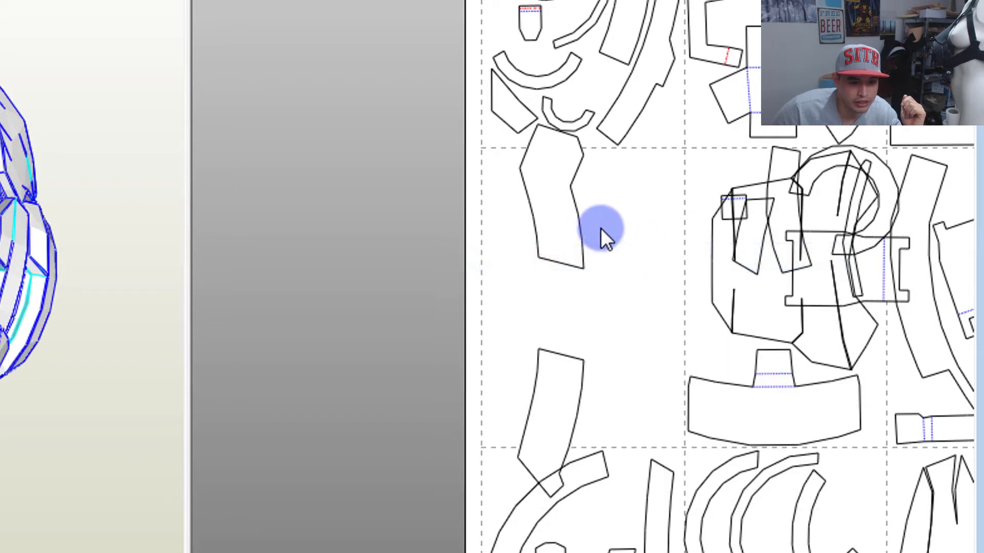
pyautogui.click(571, 235)
pyautogui.click(576, 386)
pyautogui.click(573, 247)
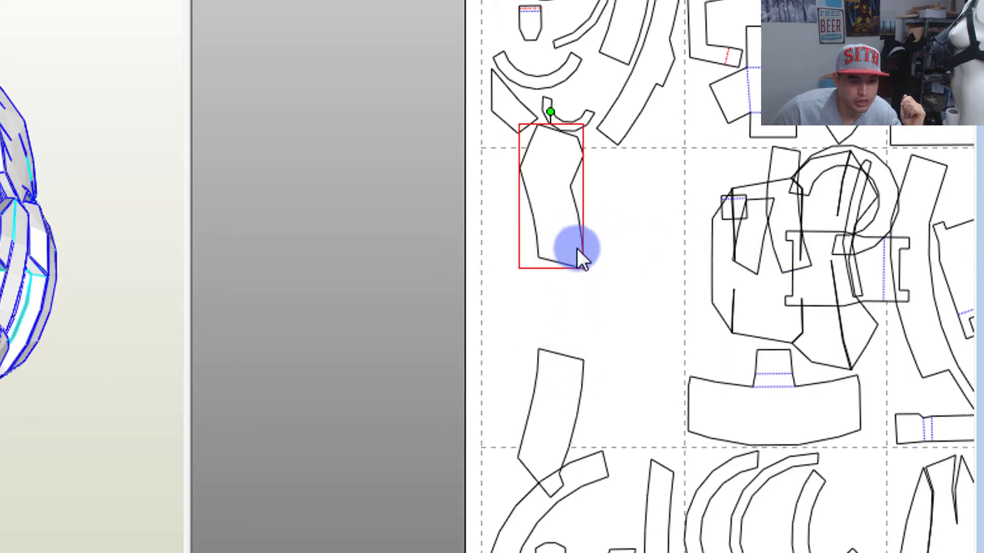
pyautogui.click(620, 250)
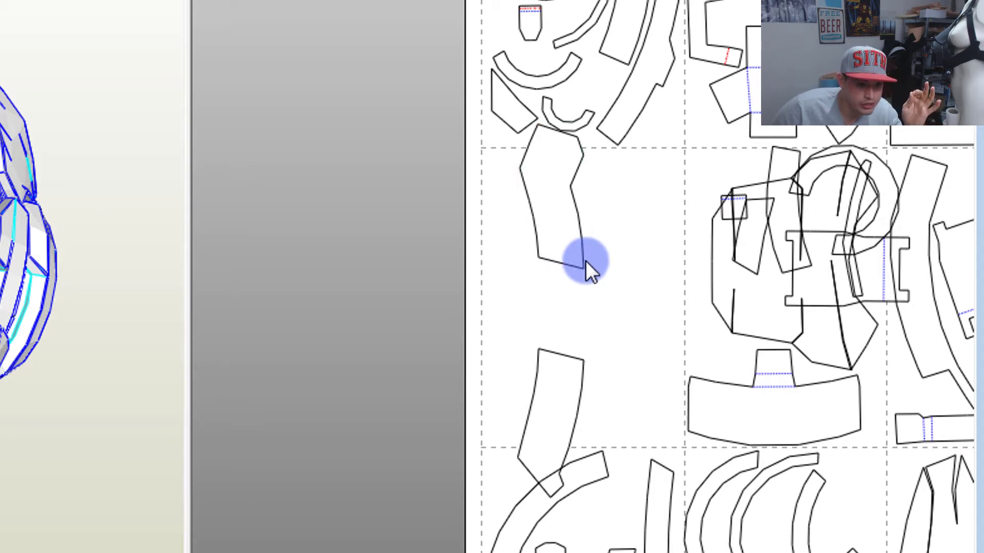
# - Re-measure the gap between the two pieces' left corners, reading 81.146 mm
pyautogui.rightClick(607, 274)
pyautogui.click(615, 479)
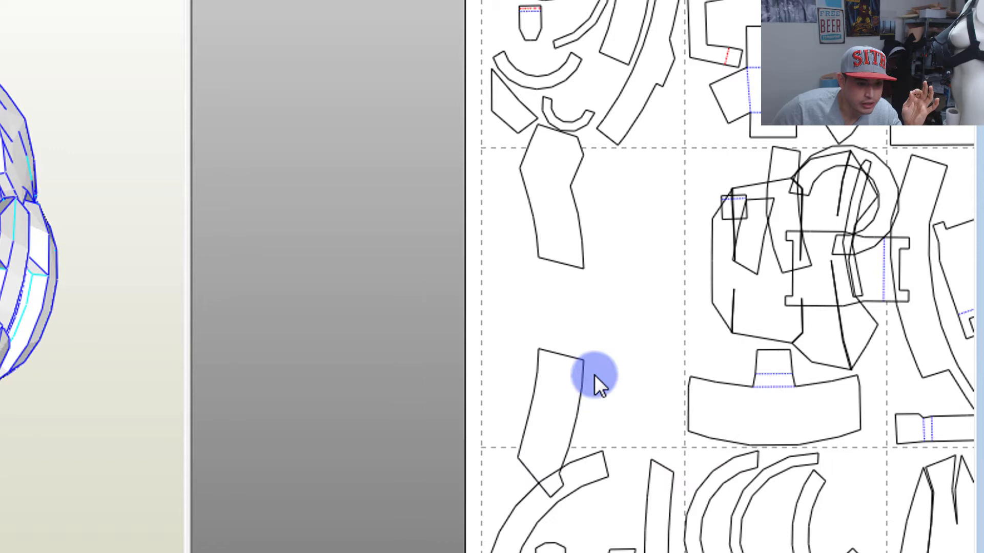
pyautogui.click(582, 360)
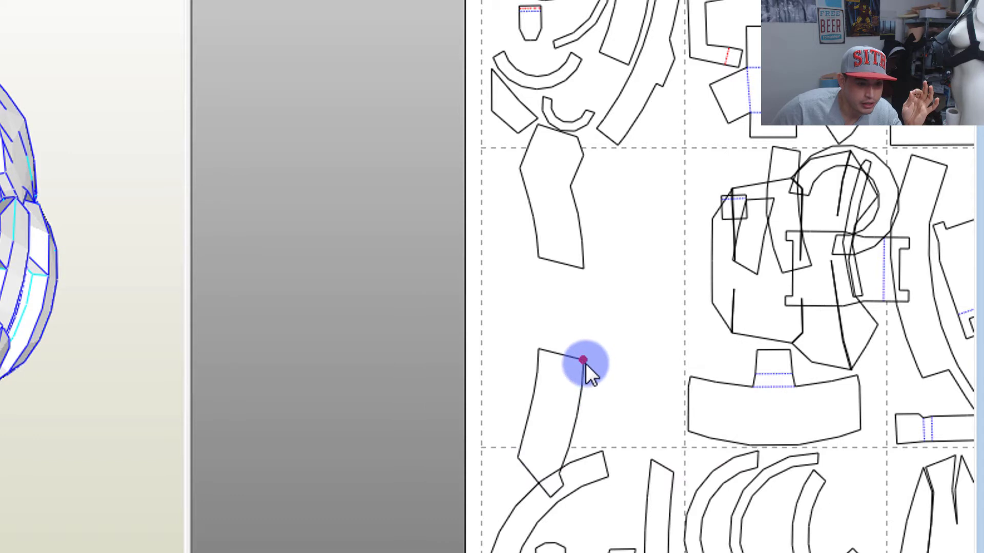
pyautogui.click(582, 269)
pyautogui.click(312, 265)
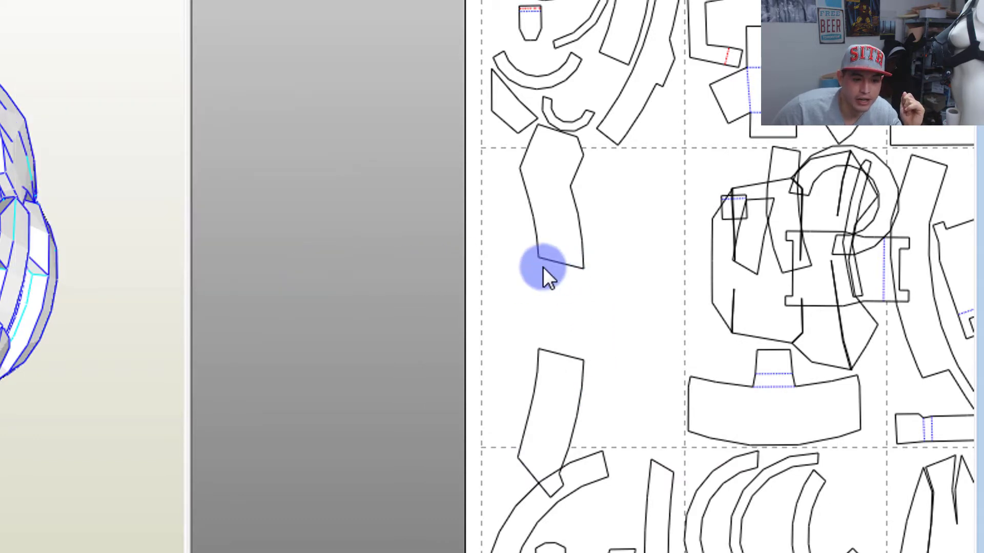
pyautogui.click(537, 348)
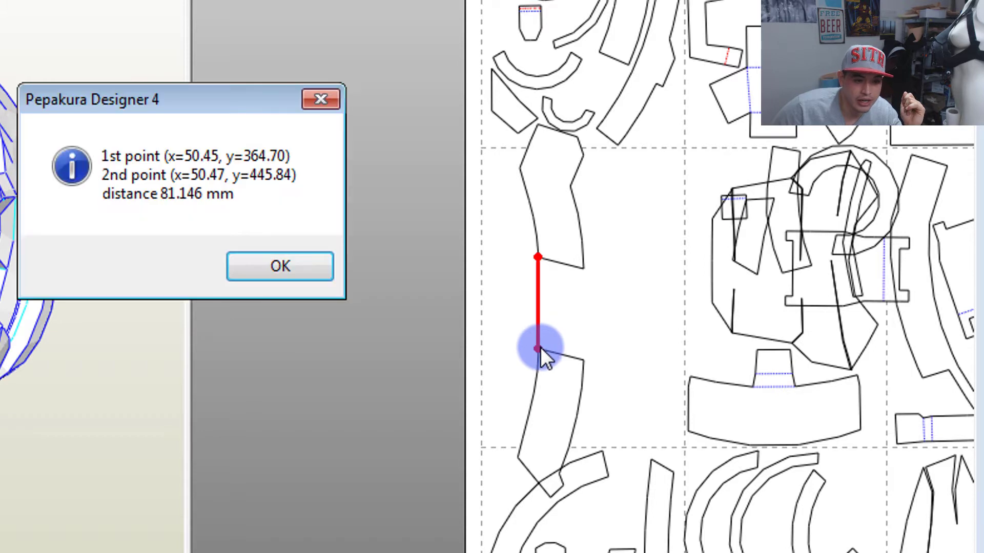
# - Move the lower piece up beneath the upper one and align the two
pyautogui.click(303, 265)
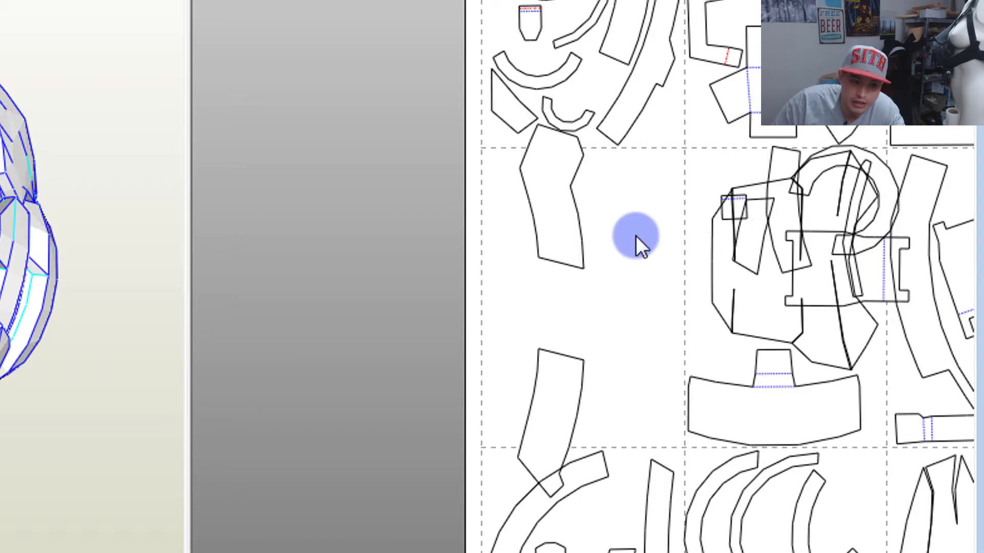
pyautogui.rightClick(620, 242)
pyautogui.click(618, 256)
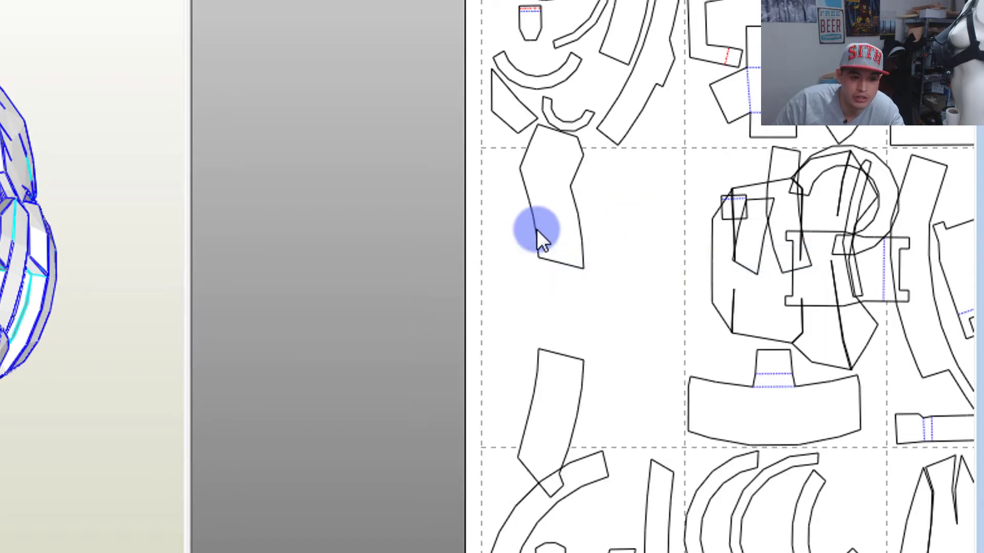
pyautogui.click(536, 229)
pyautogui.moveTo(549, 380); pyautogui.dragTo(540, 313)
pyautogui.moveTo(562, 241); pyautogui.dragTo(556, 251)
pyautogui.moveTo(539, 375); pyautogui.dragTo(539, 385)
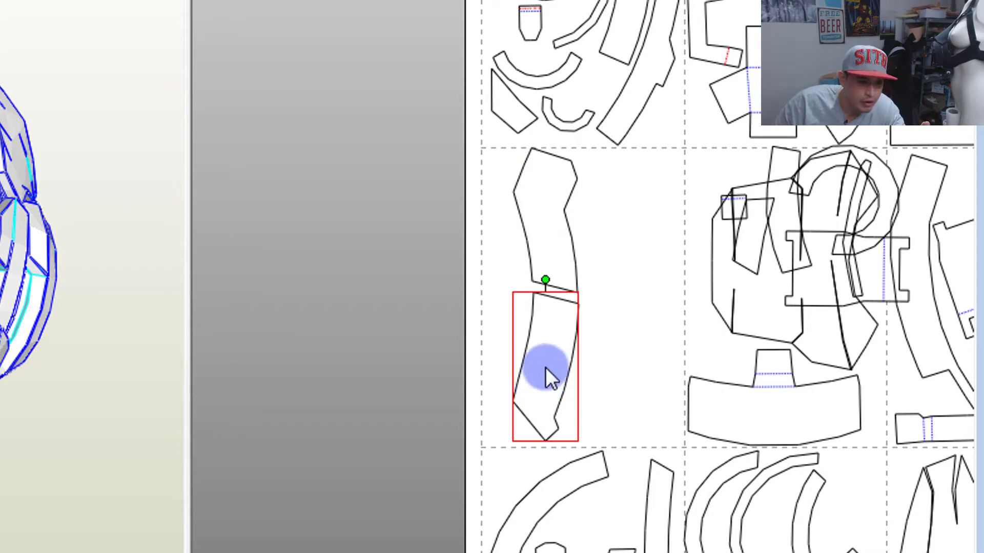
# - Select pattern pieces to check their faces on the 3D model
pyautogui.click(571, 272)
pyautogui.click(610, 256)
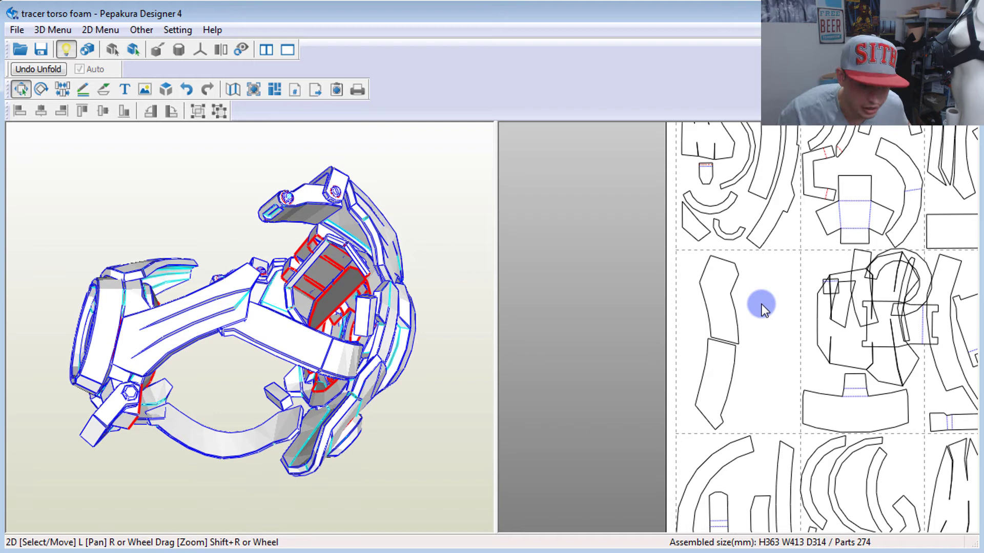
pyautogui.click(721, 319)
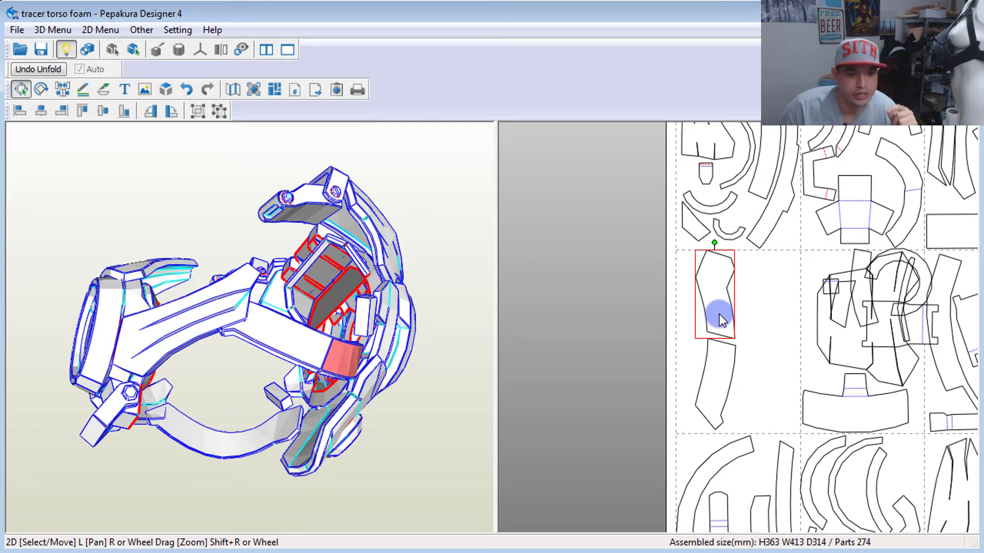
pyautogui.click(747, 322)
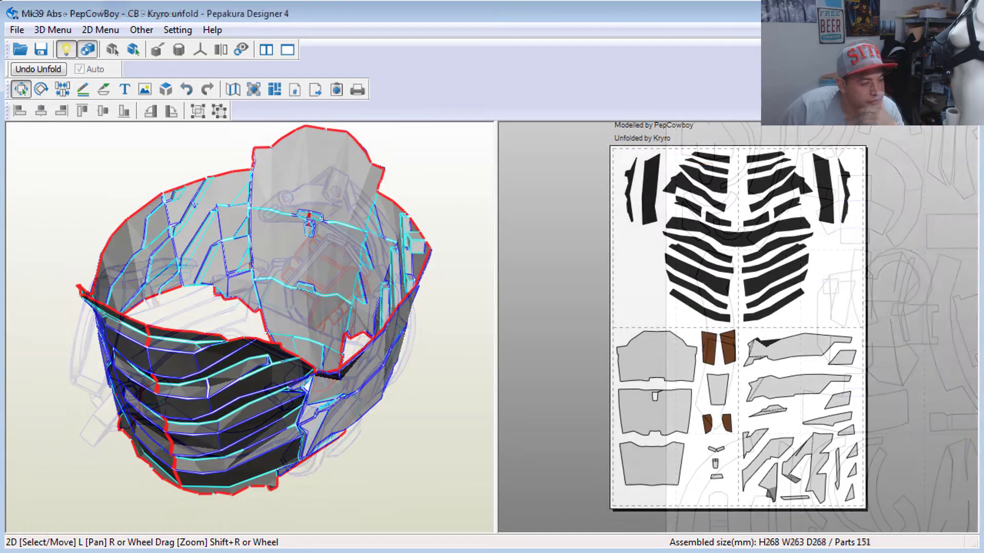
pyautogui.click(292, 329)
pyautogui.moveTo(293, 330); pyautogui.dragTo(375, 360)
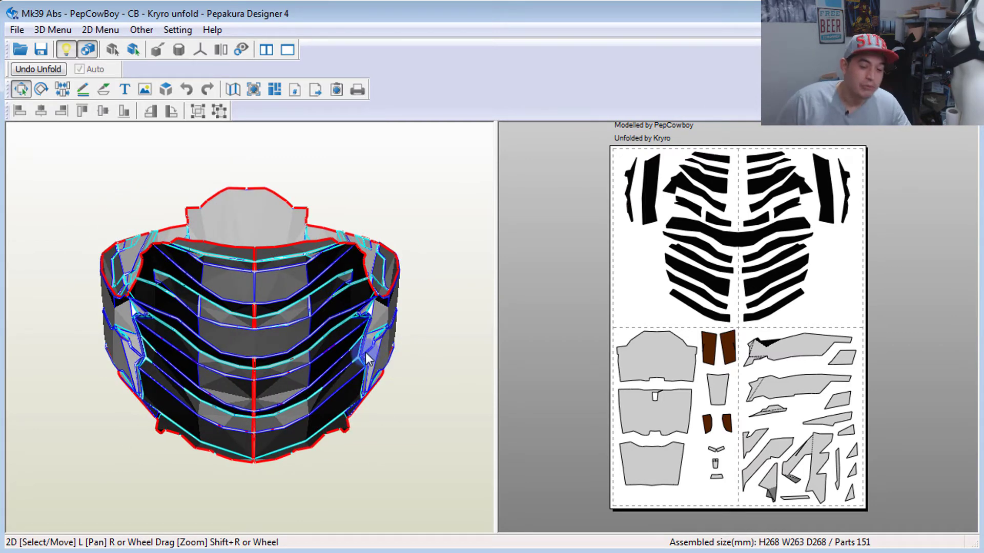
pyautogui.moveTo(365, 352); pyautogui.dragTo(299, 353)
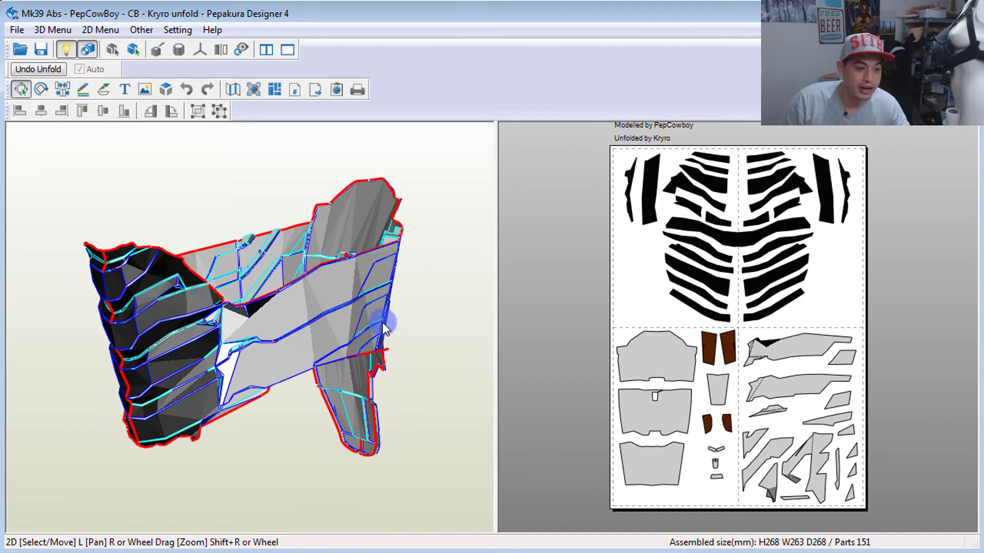
pyautogui.moveTo(393, 322); pyautogui.dragTo(253, 323)
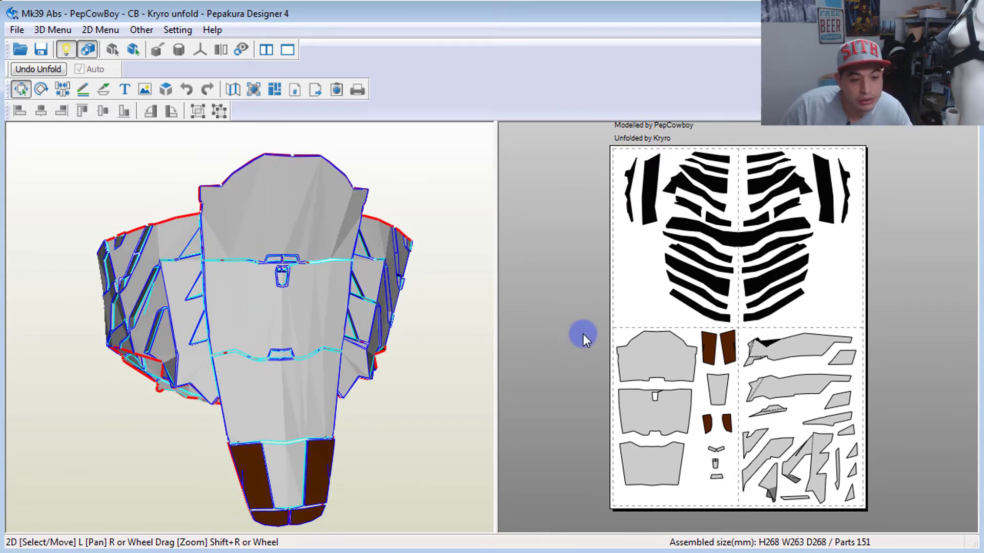
# - Box-select the small lower-middle parts and move them to the sheet's right side
pyautogui.rightClick(540, 323)
pyautogui.click(555, 332)
pyautogui.moveTo(708, 324); pyautogui.dragTo(797, 536)
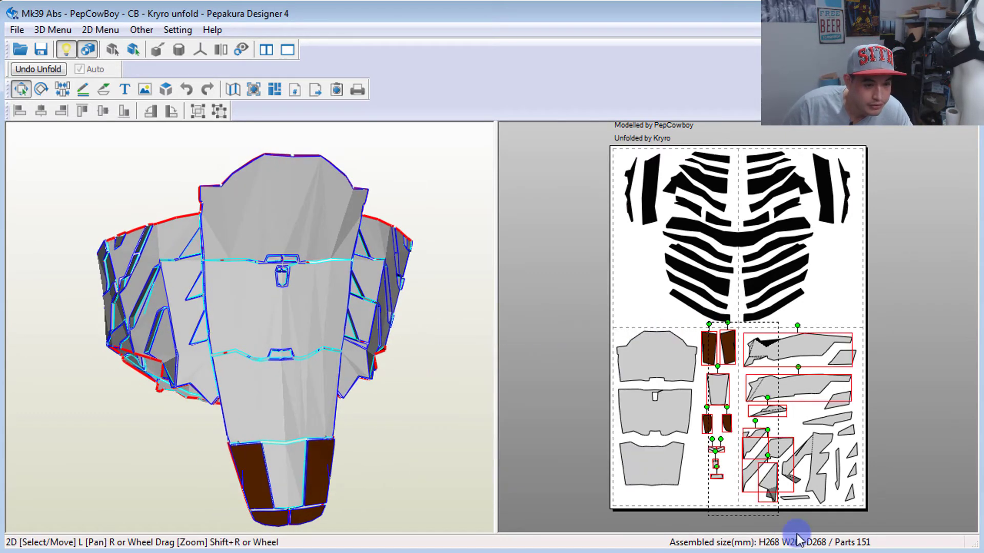
pyautogui.moveTo(706, 332); pyautogui.dragTo(825, 344)
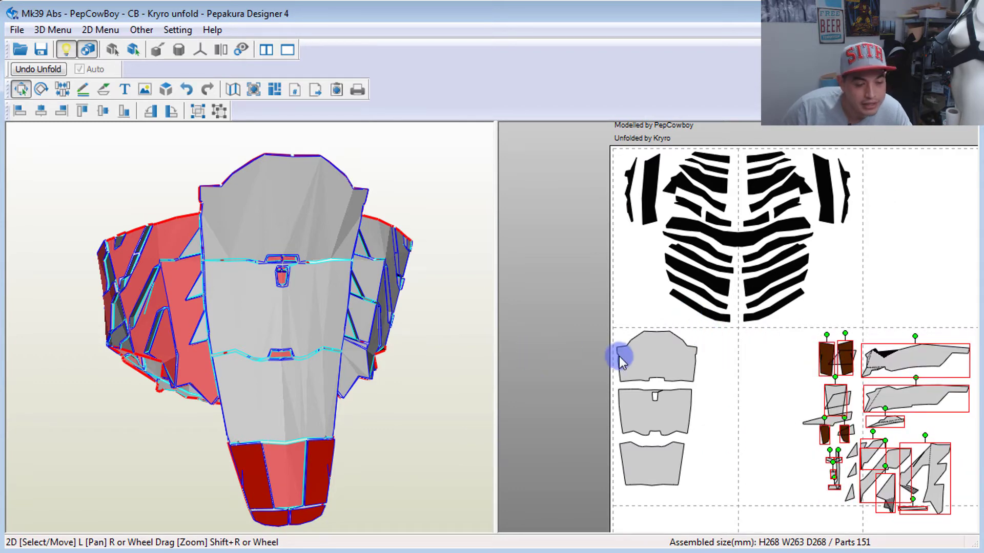
# - Select each of the three back plates to see its face, turning the model
pyautogui.click(661, 359)
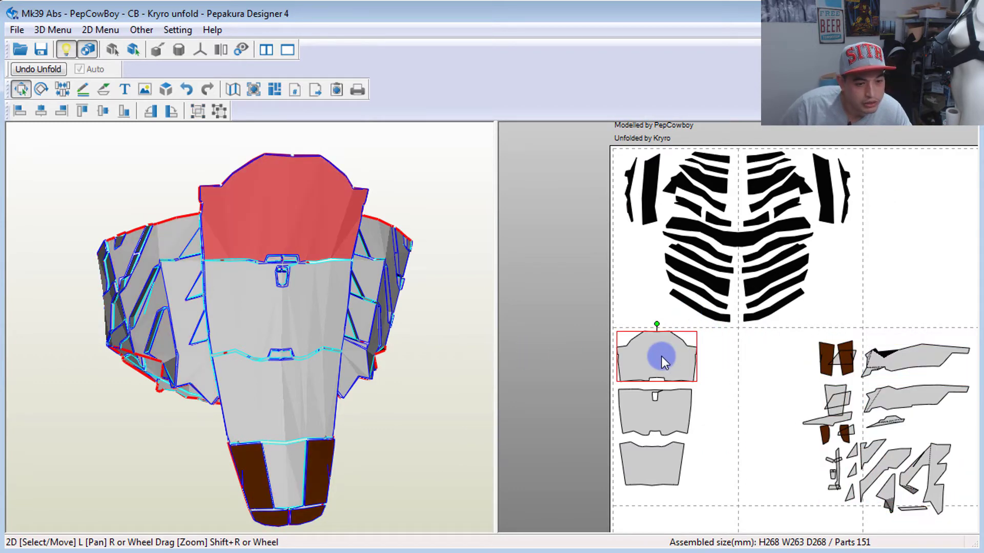
pyautogui.click(661, 397)
pyautogui.click(660, 463)
pyautogui.click(663, 395)
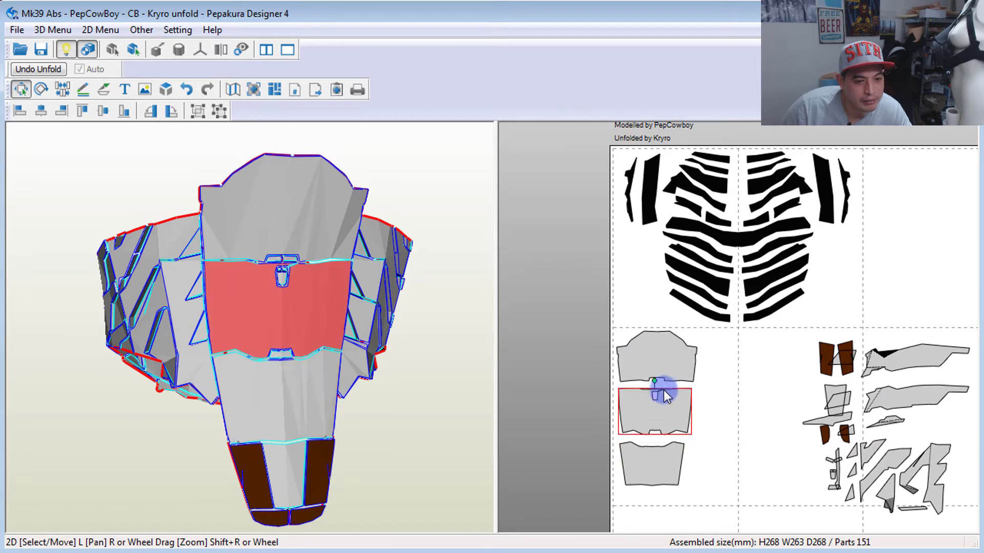
pyautogui.click(675, 365)
pyautogui.click(654, 419)
pyautogui.click(653, 460)
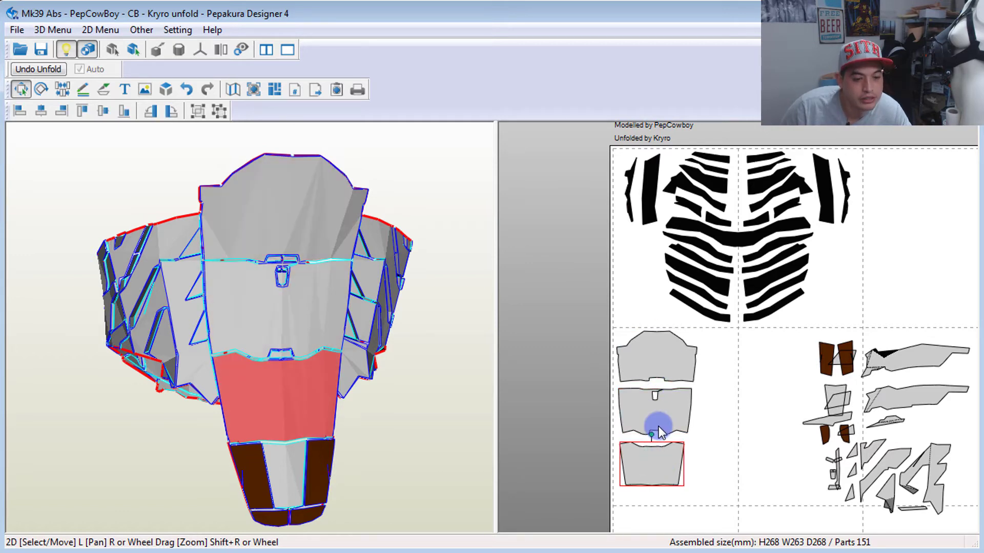
pyautogui.click(660, 432)
pyautogui.click(658, 347)
pyautogui.moveTo(433, 346); pyautogui.dragTo(401, 339)
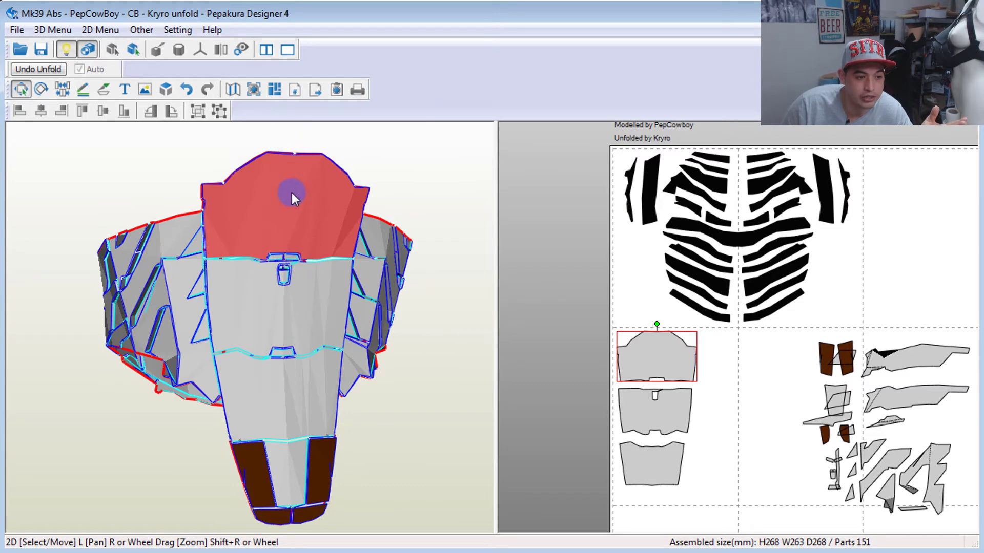
pyautogui.rightClick(536, 335)
# - Toggle the cut on the lower strip's centre edge, then orbit to face the front
pyautogui.click(679, 352)
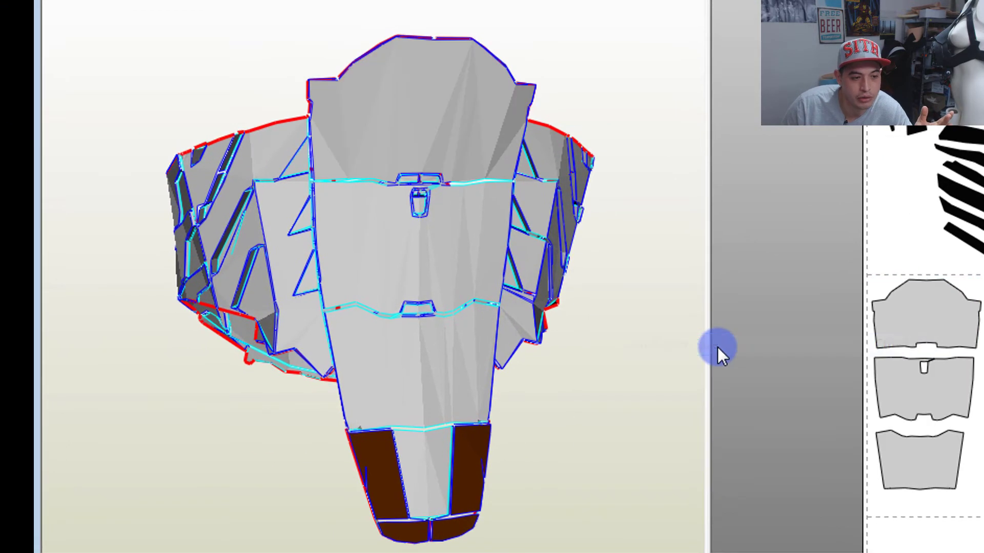
pyautogui.click(427, 469)
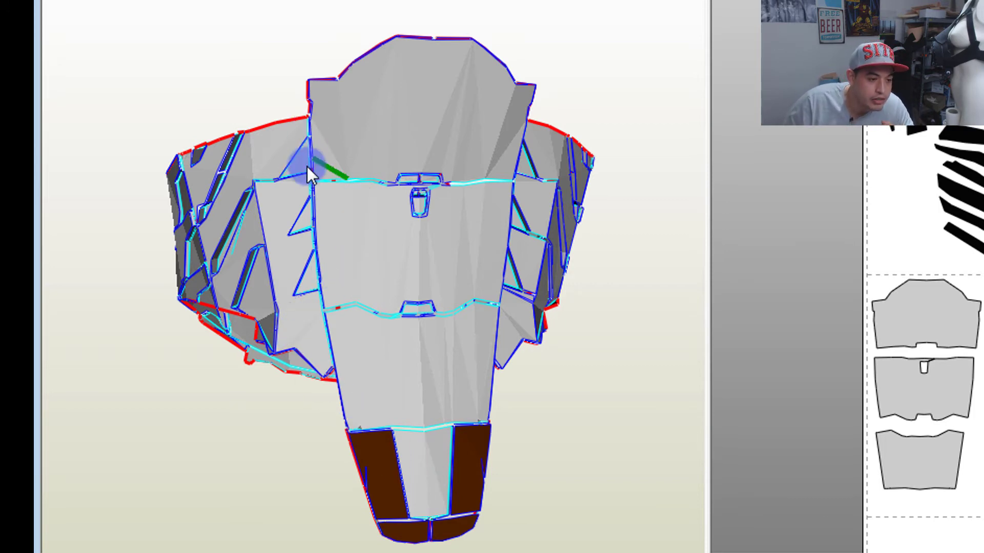
pyautogui.moveTo(341, 328); pyautogui.dragTo(426, 216)
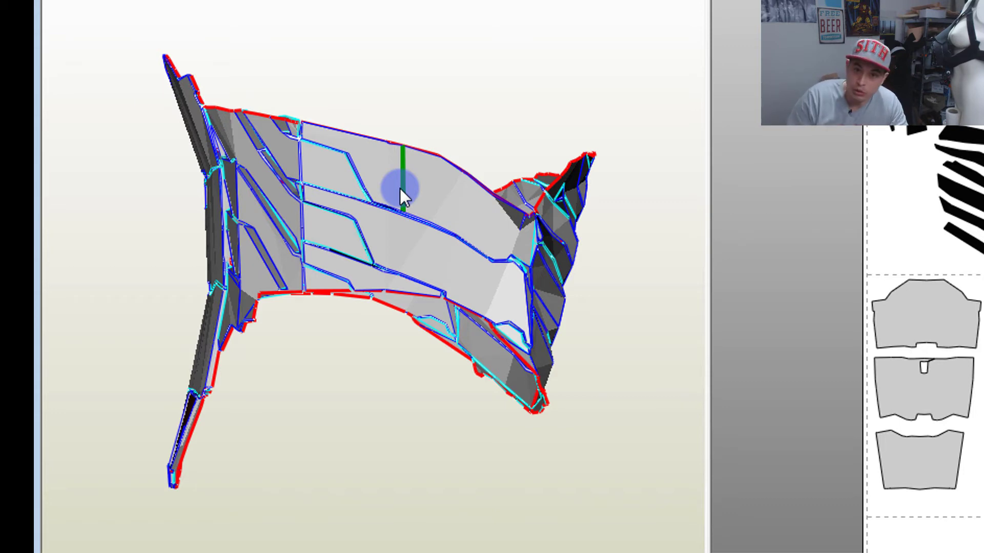
pyautogui.moveTo(318, 194); pyautogui.dragTo(469, 198)
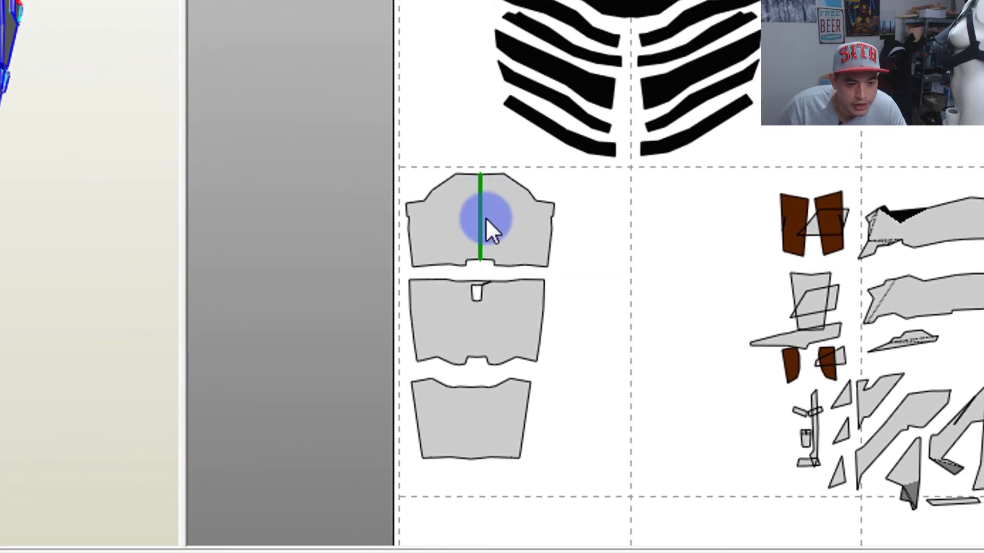
# - Split the top, middle and bottom abs plates down their centre edges
pyautogui.click(484, 220)
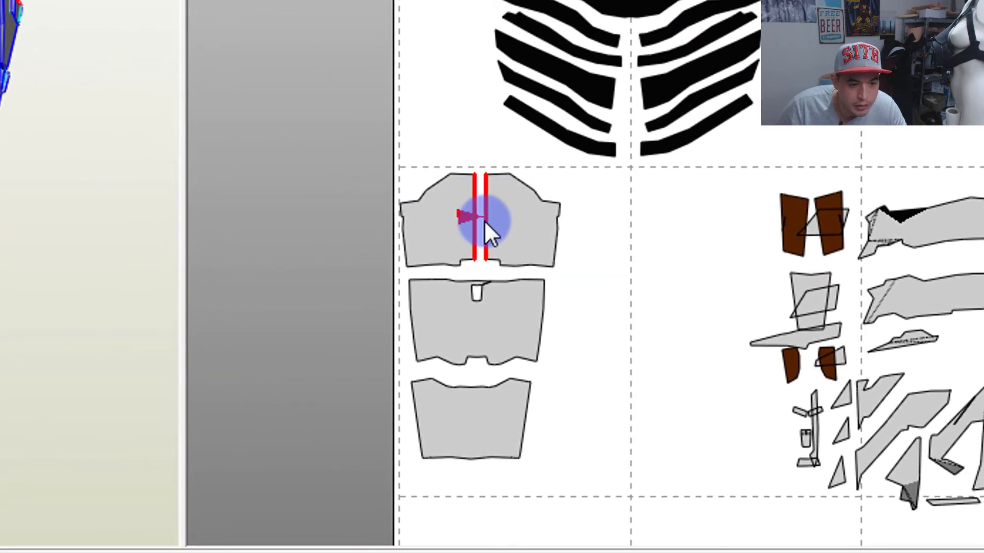
pyautogui.click(476, 326)
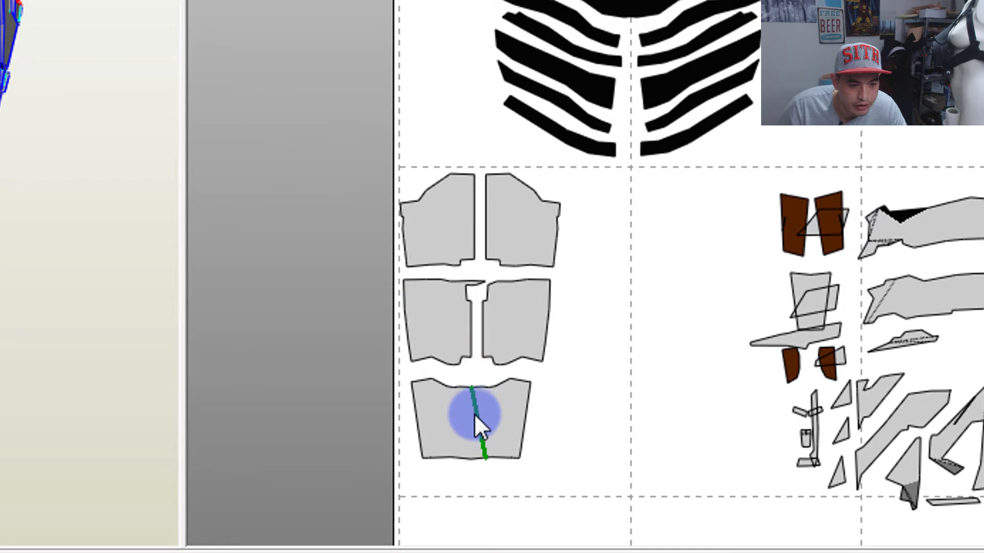
pyautogui.click(471, 419)
pyautogui.scroll(1, 472, 343)
# - Select each of the six plate halves, nudging the top-left half up slightly
pyautogui.rightClick(476, 331)
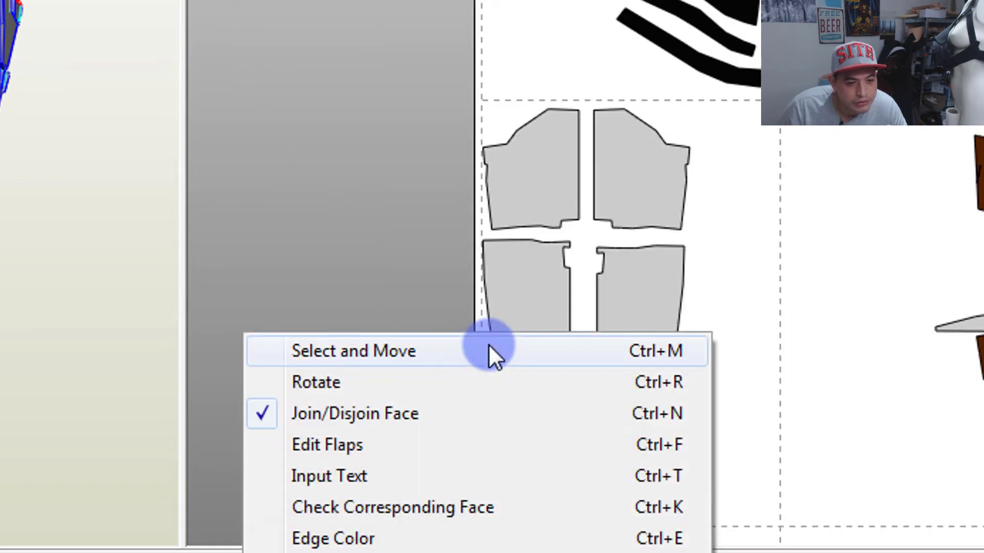
pyautogui.click(490, 348)
pyautogui.click(644, 185)
pyautogui.click(532, 177)
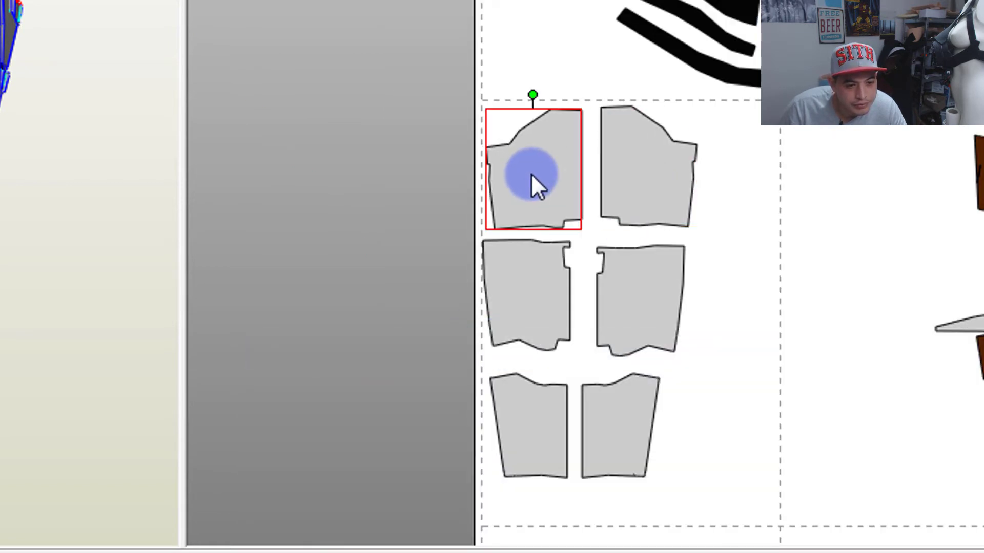
pyautogui.moveTo(531, 173); pyautogui.dragTo(531, 170)
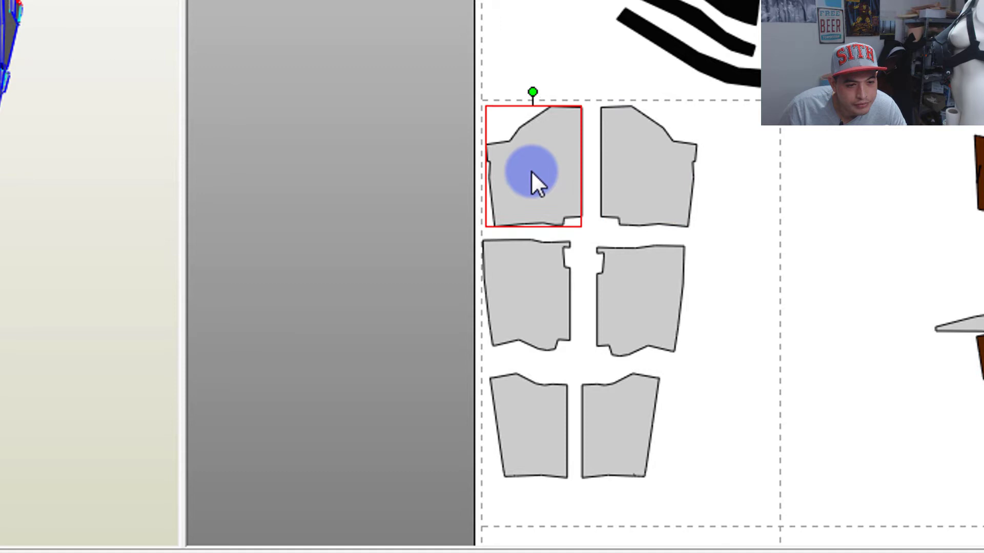
pyautogui.click(631, 172)
pyautogui.click(638, 297)
pyautogui.click(537, 290)
pyautogui.click(525, 422)
pyautogui.click(601, 428)
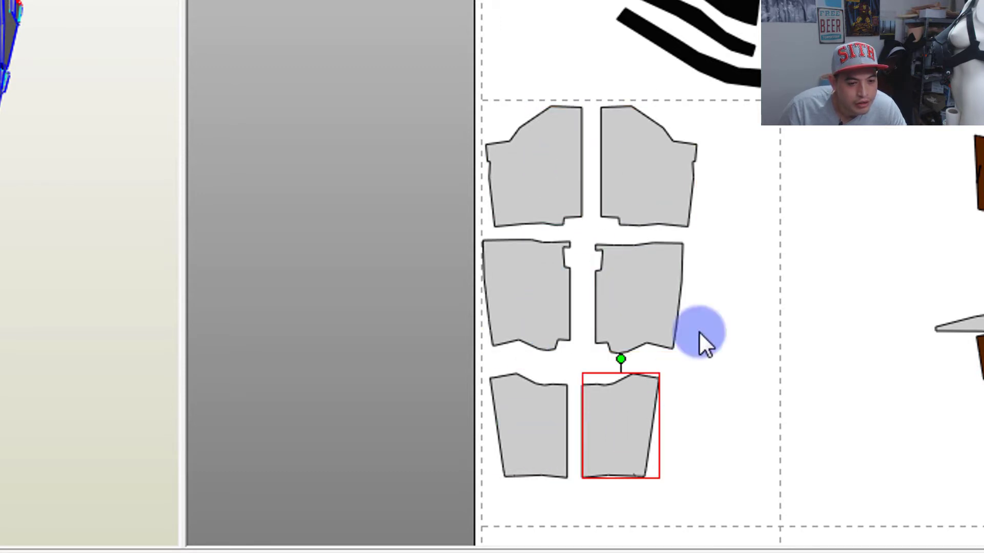
# - Move the right halves into a column about 6 cm right, aligned with the left halves
pyautogui.moveTo(620, 174); pyautogui.dragTo(696, 177)
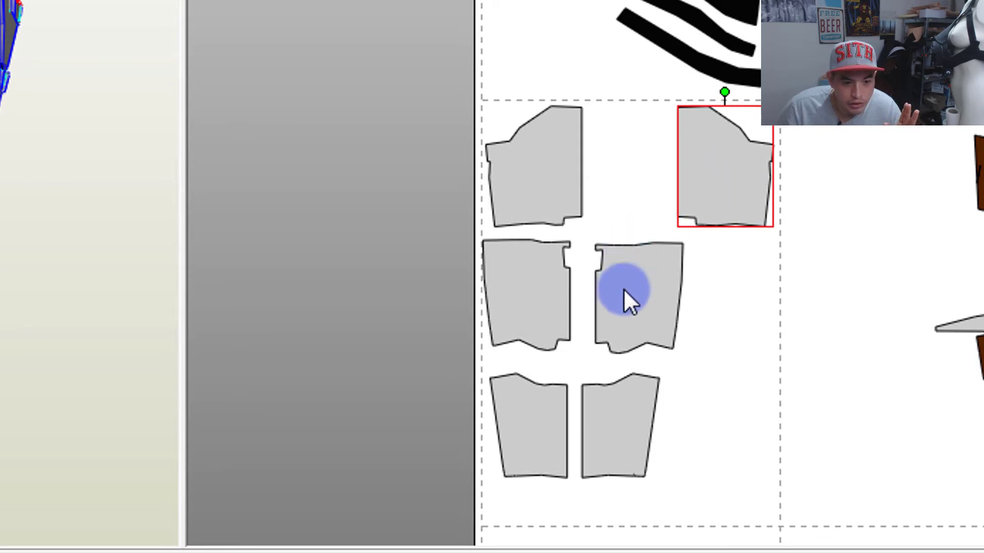
pyautogui.moveTo(624, 290); pyautogui.dragTo(705, 278)
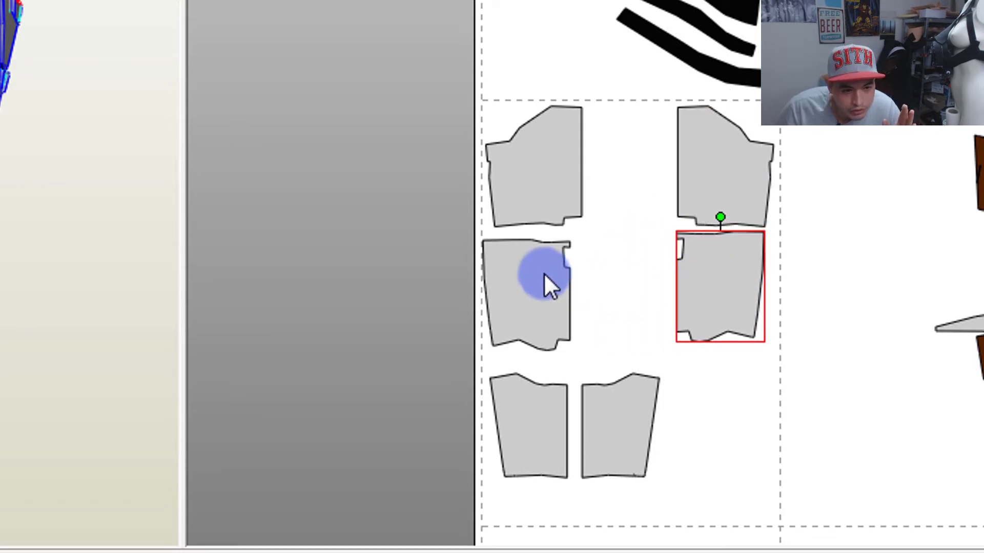
pyautogui.moveTo(543, 272); pyautogui.dragTo(549, 266)
pyautogui.moveTo(601, 403); pyautogui.dragTo(696, 371)
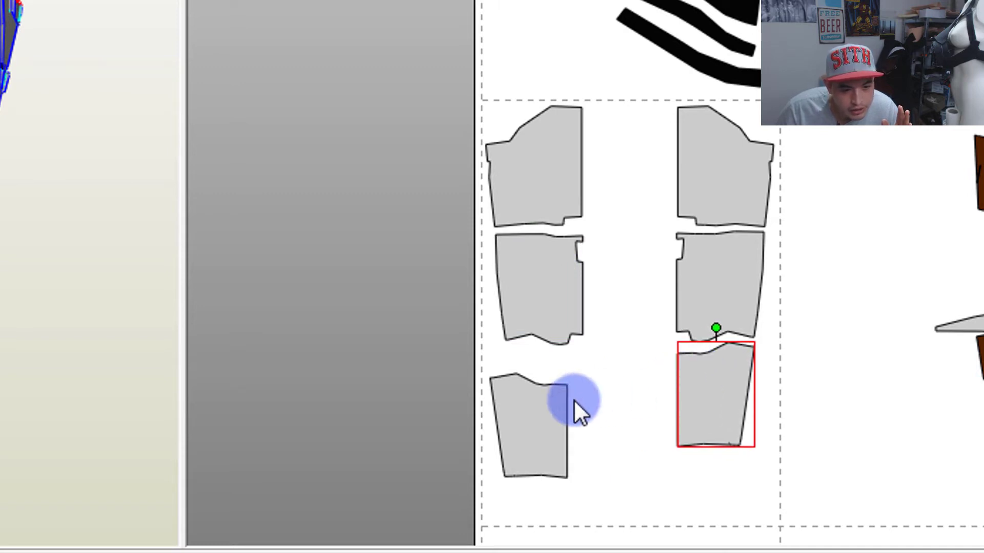
pyautogui.moveTo(526, 418); pyautogui.dragTo(542, 392)
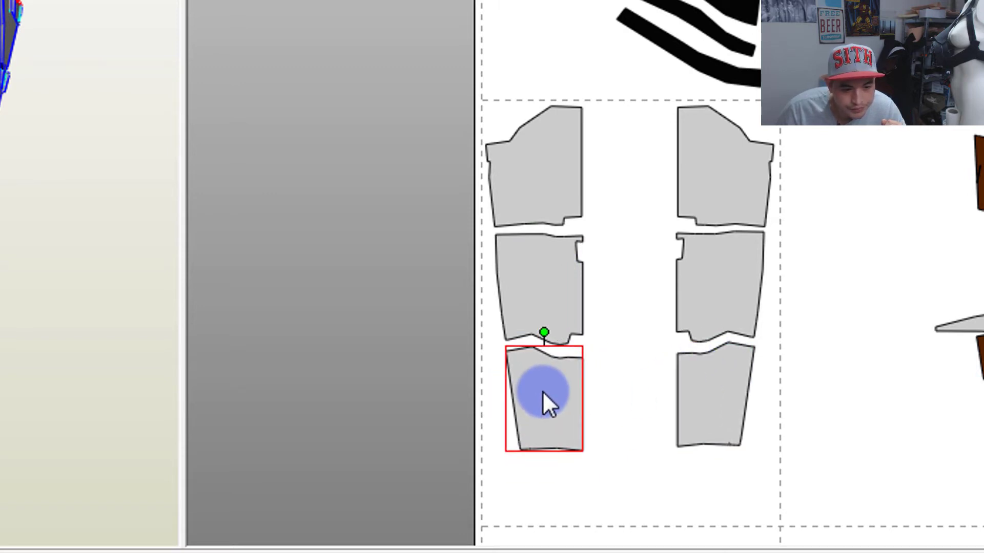
pyautogui.click(700, 178)
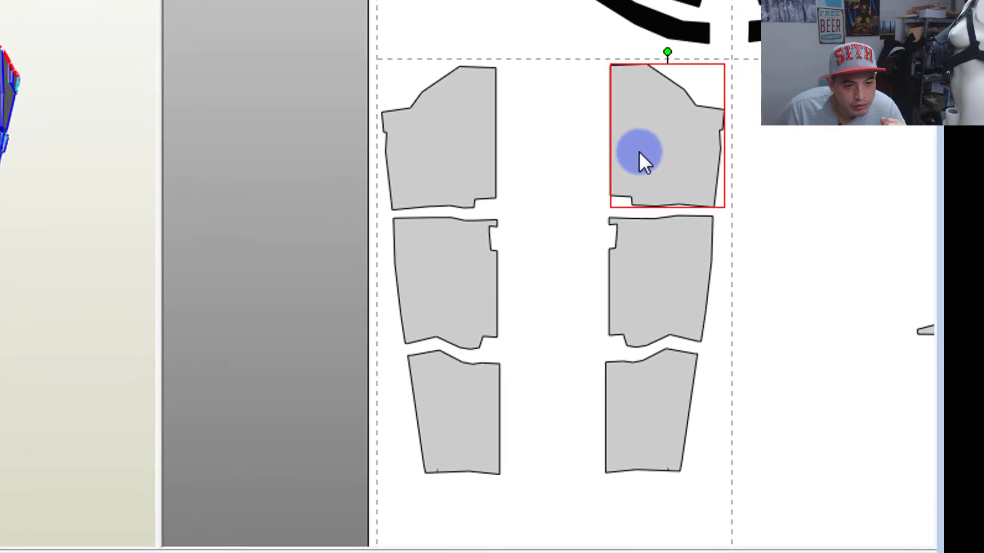
pyautogui.rightClick(559, 149)
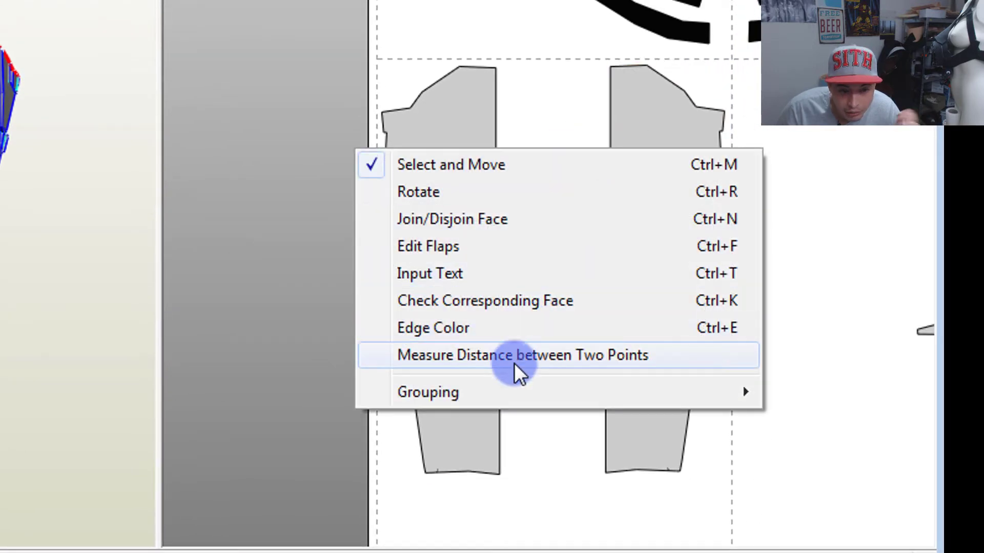
pyautogui.click(514, 360)
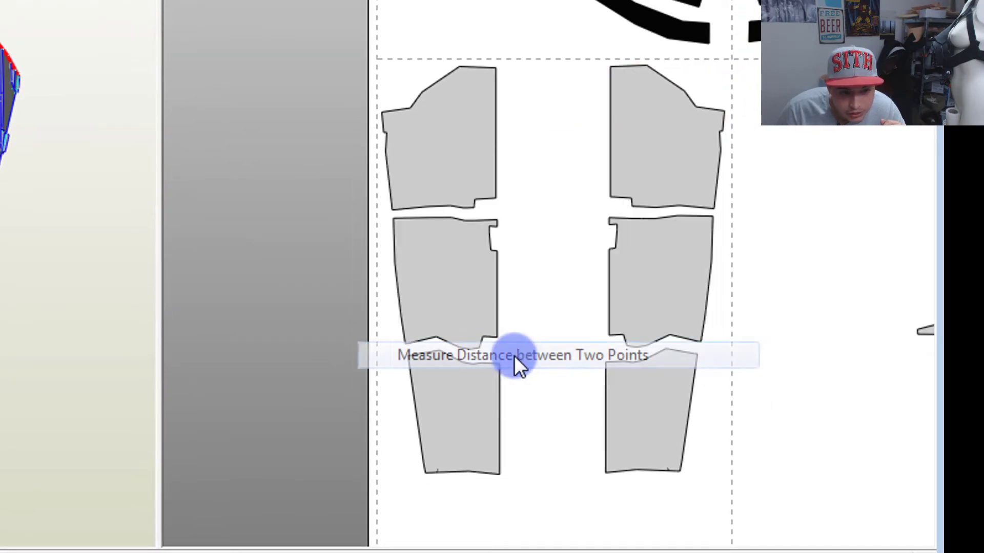
pyautogui.click(611, 67)
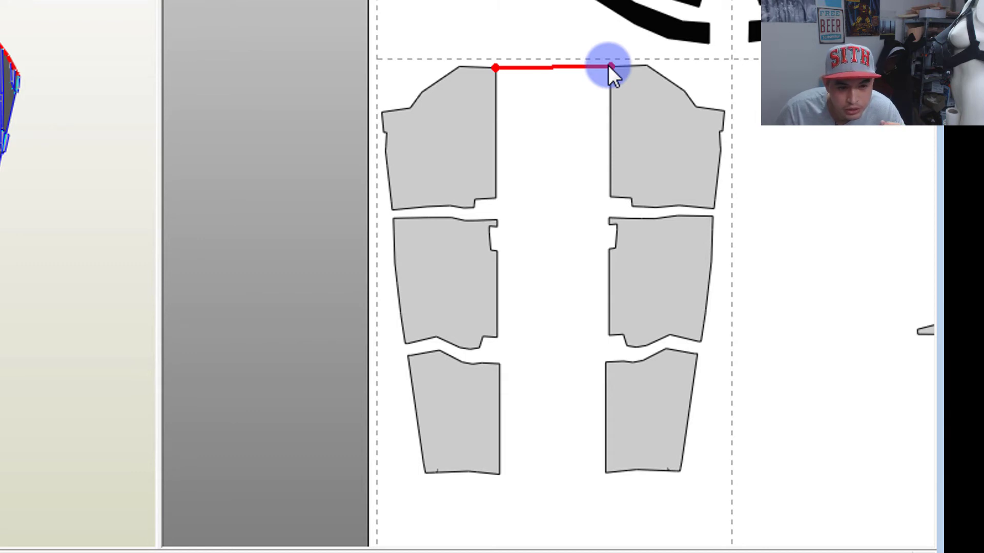
pyautogui.rightClick(610, 67)
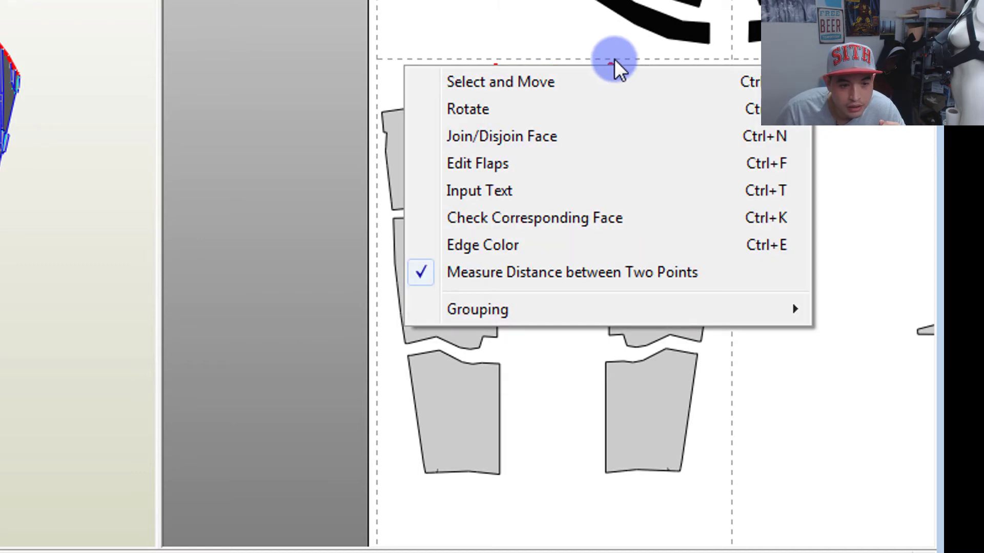
pyautogui.click(614, 62)
pyautogui.click(611, 67)
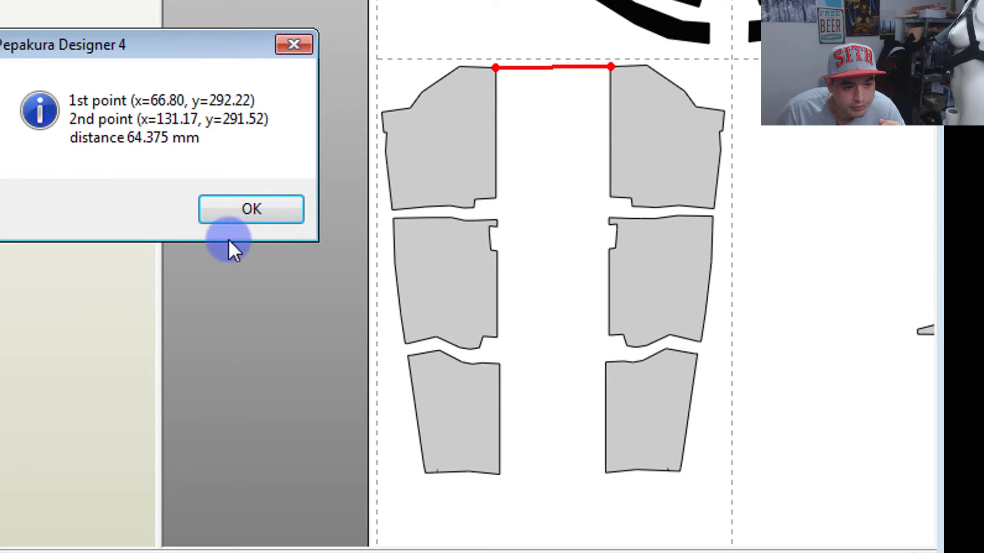
pyautogui.click(236, 215)
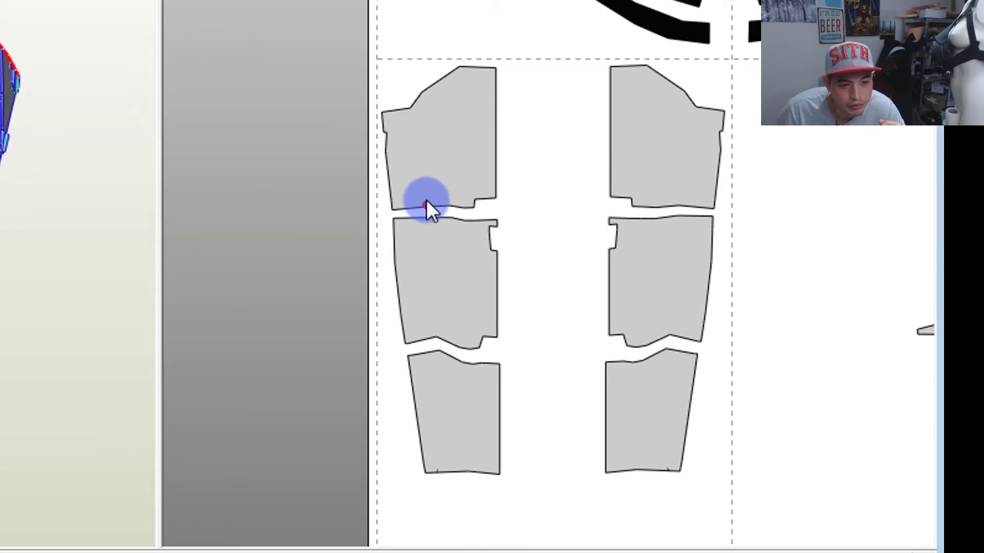
pyautogui.click(495, 198)
pyautogui.click(610, 197)
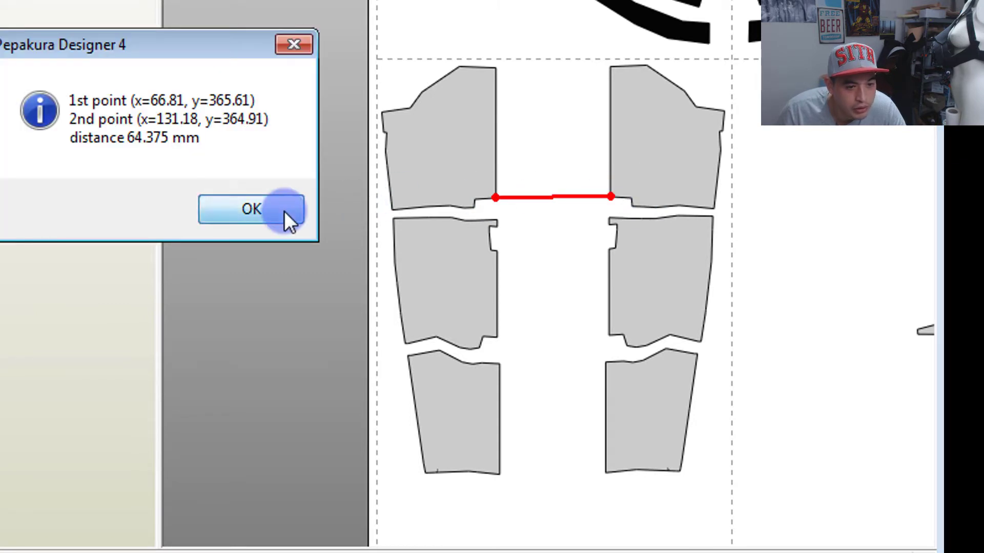
pyautogui.click(284, 211)
pyautogui.click(608, 218)
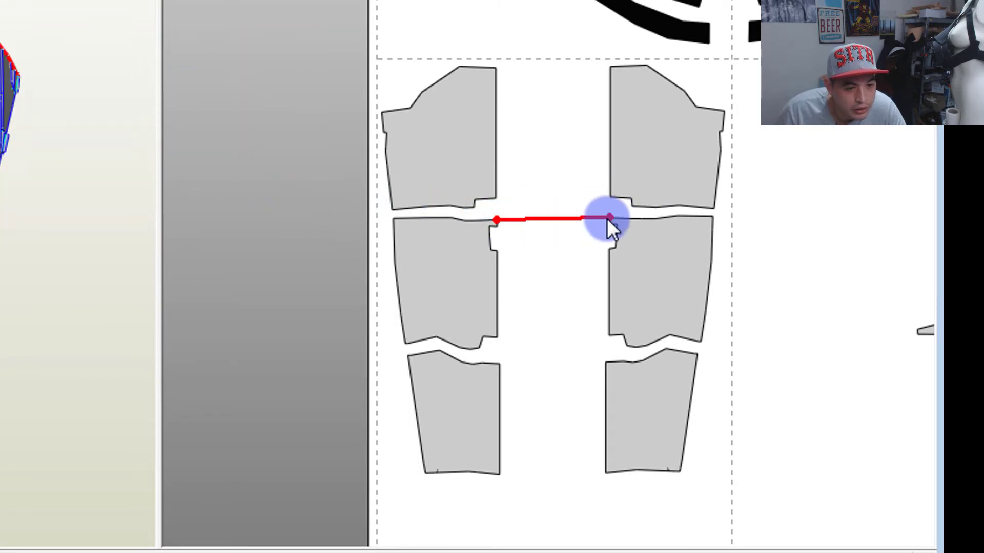
pyautogui.click(240, 209)
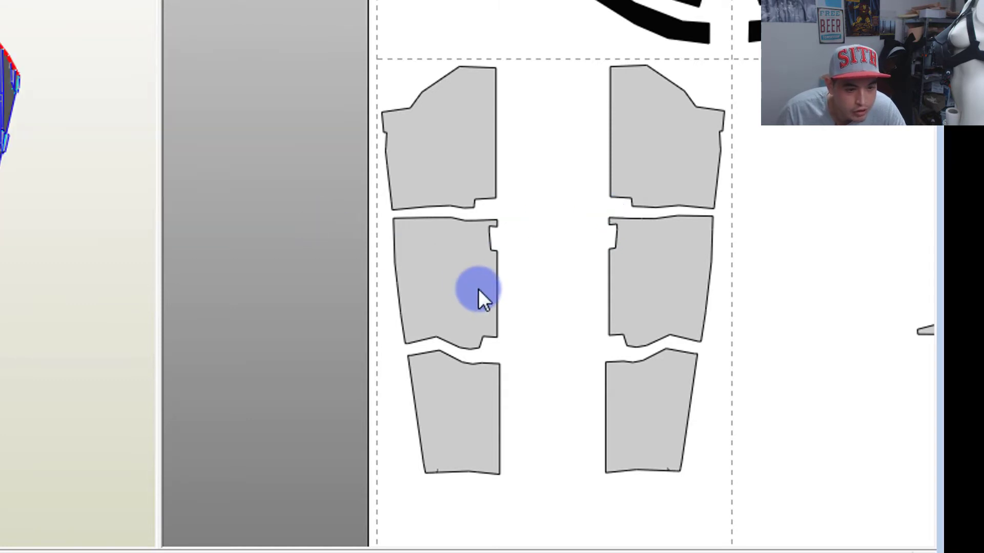
pyautogui.click(497, 336)
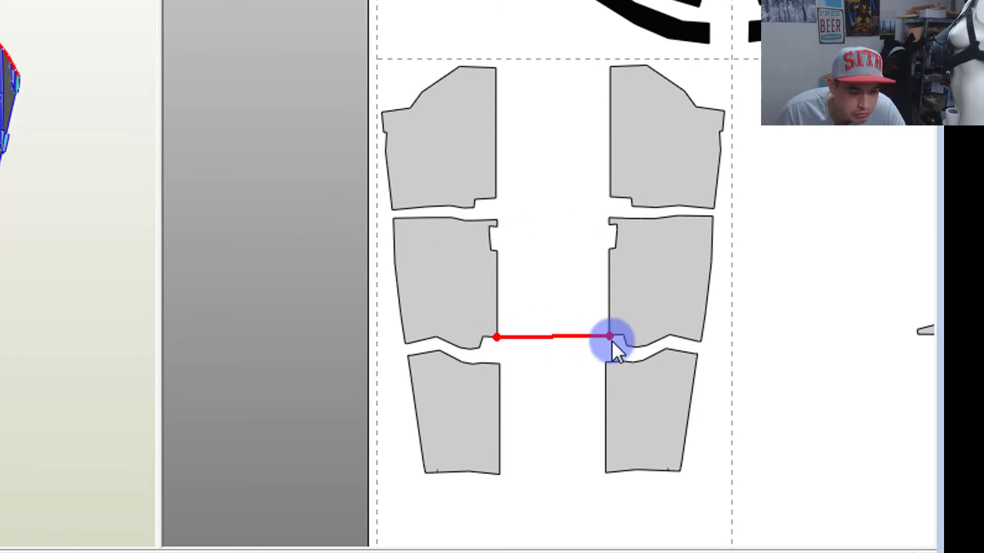
pyautogui.click(614, 339)
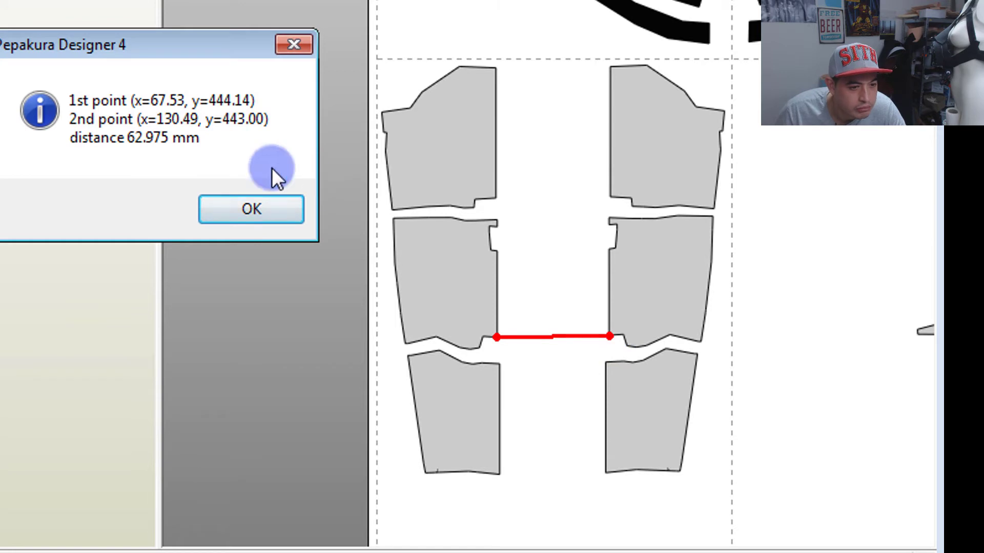
pyautogui.click(260, 207)
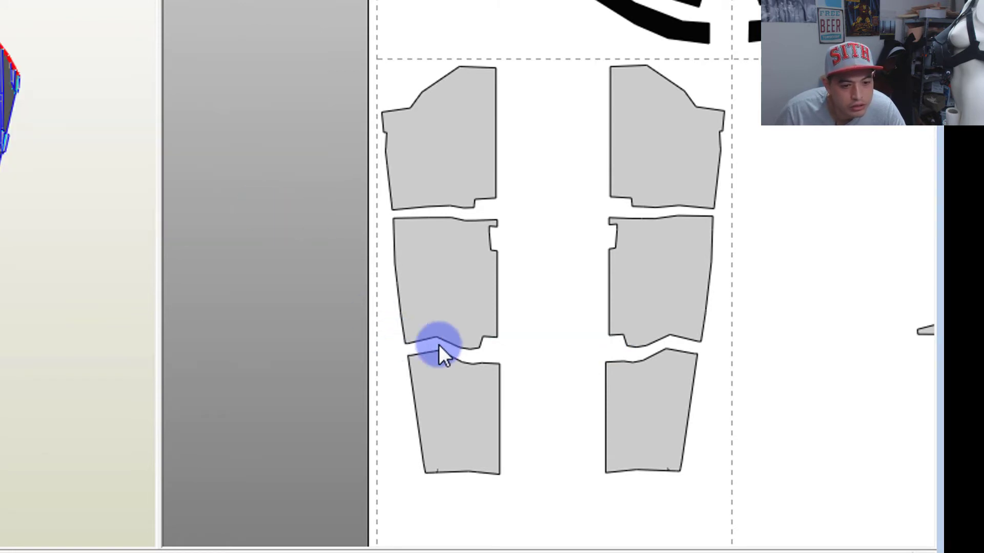
pyautogui.click(497, 365)
pyautogui.click(606, 362)
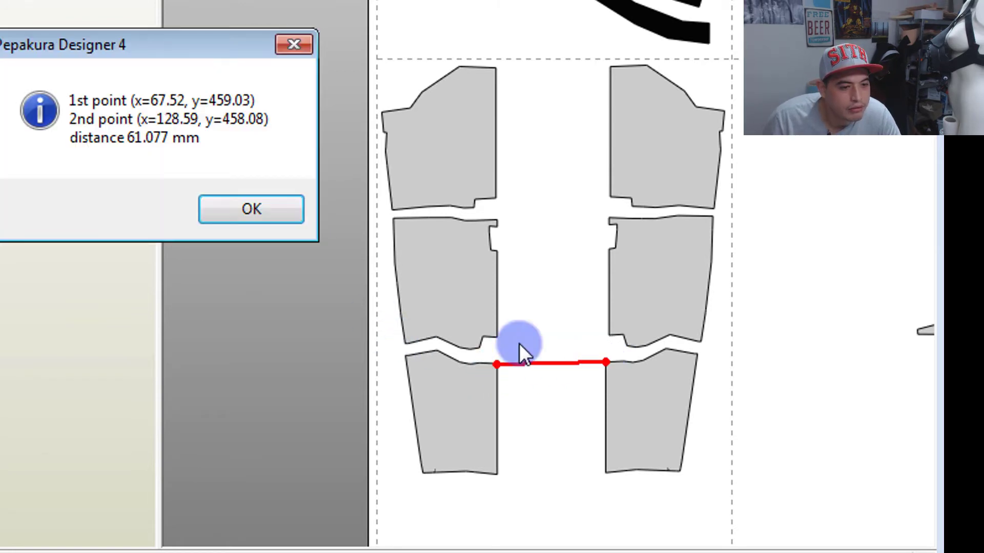
pyautogui.click(245, 211)
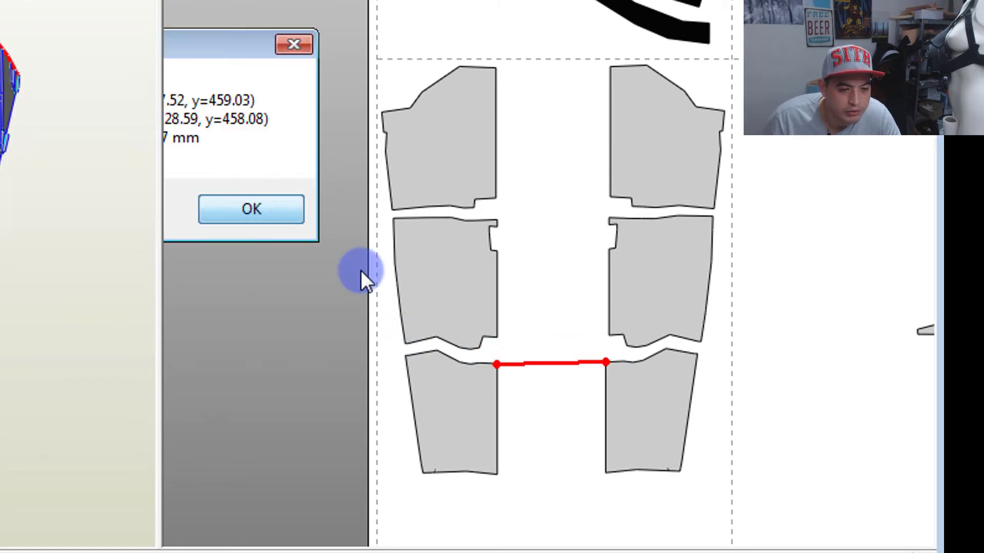
pyautogui.click(497, 475)
pyautogui.click(604, 473)
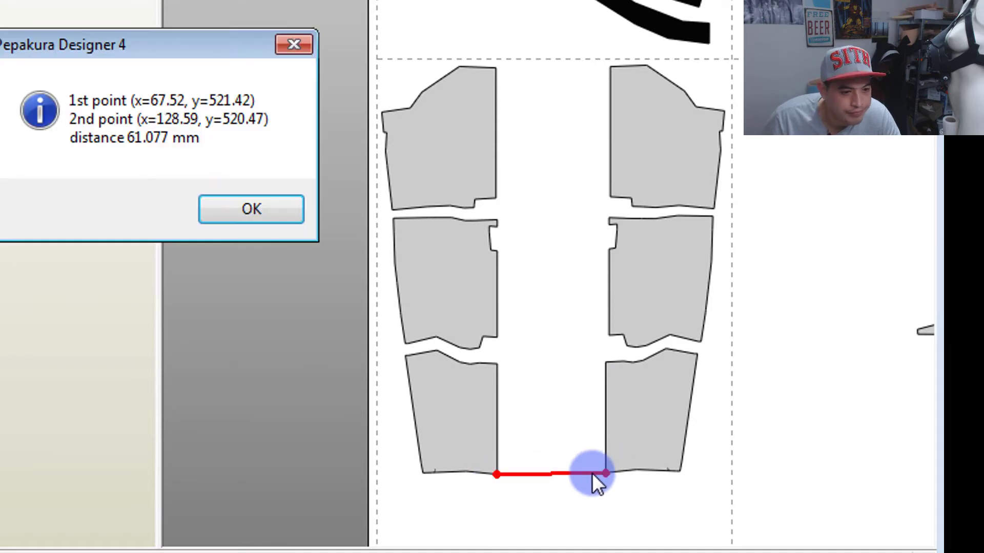
pyautogui.click(233, 216)
pyautogui.rightClick(372, 164)
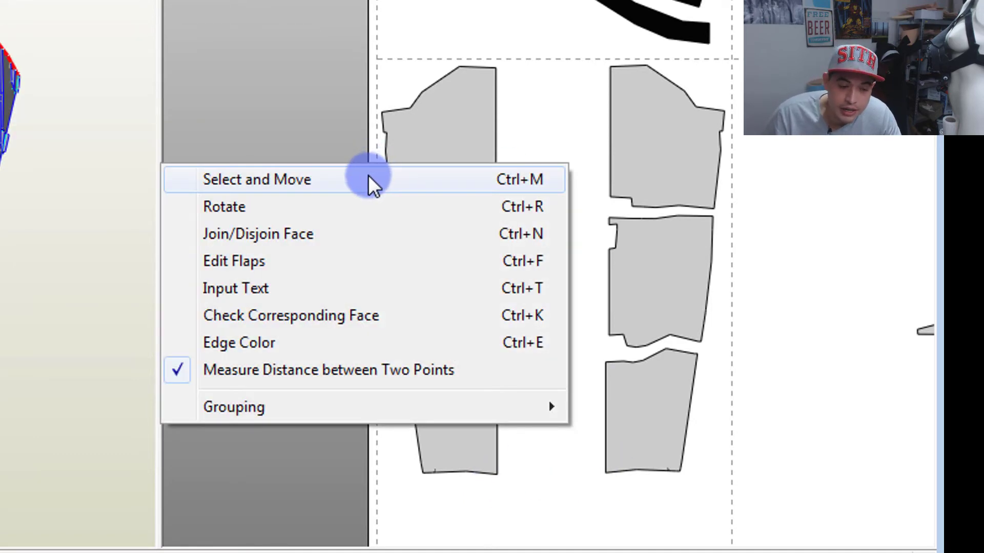
pyautogui.click(368, 177)
pyautogui.scroll(-1, 367, 175)
pyautogui.scroll(-1, 364, 175)
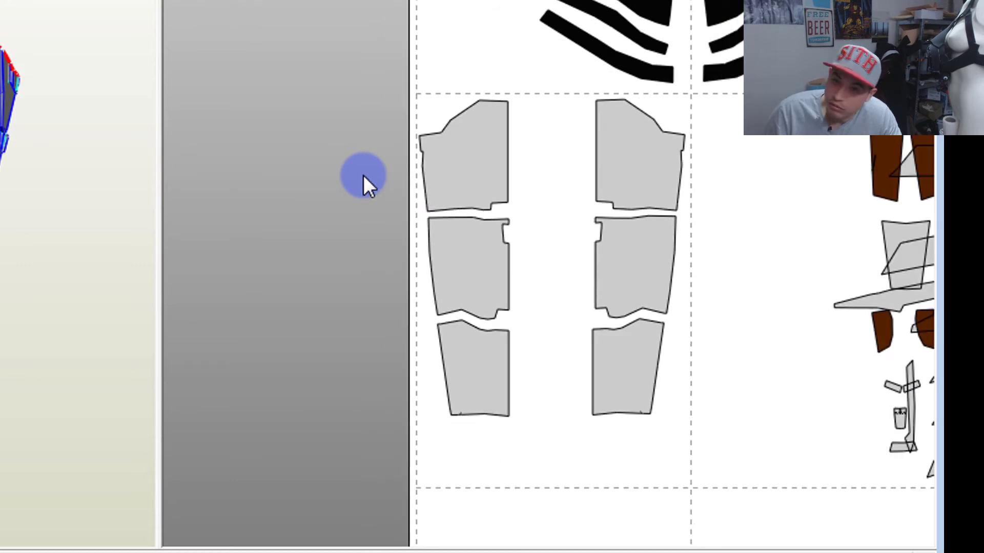